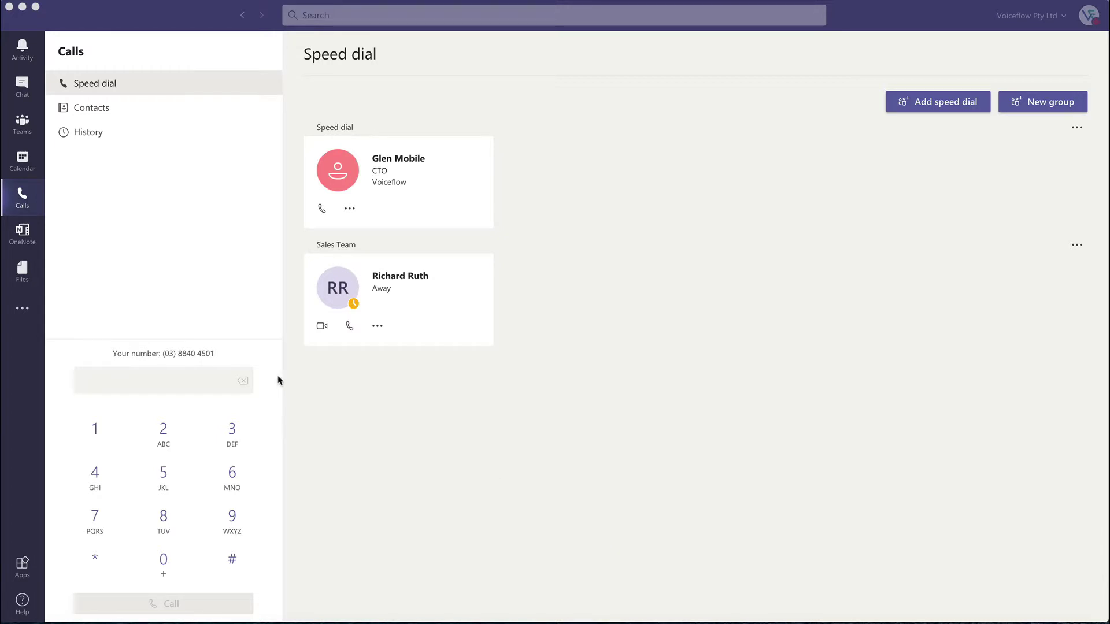
Step: From the Calls dial pad, enter 3000 and place the call
click(22, 205)
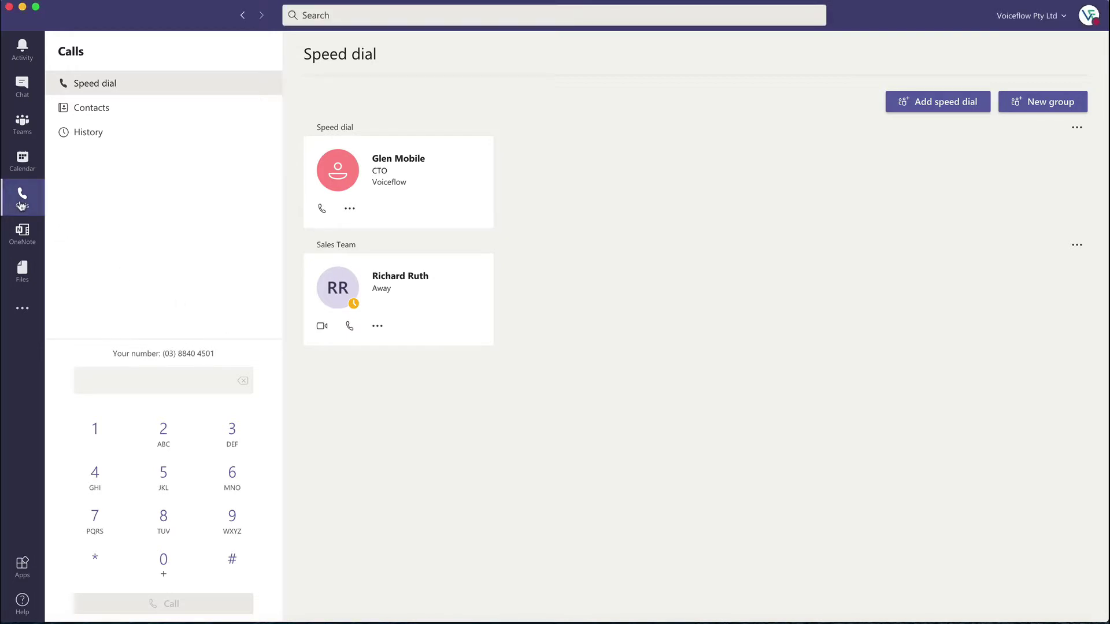
click(170, 381)
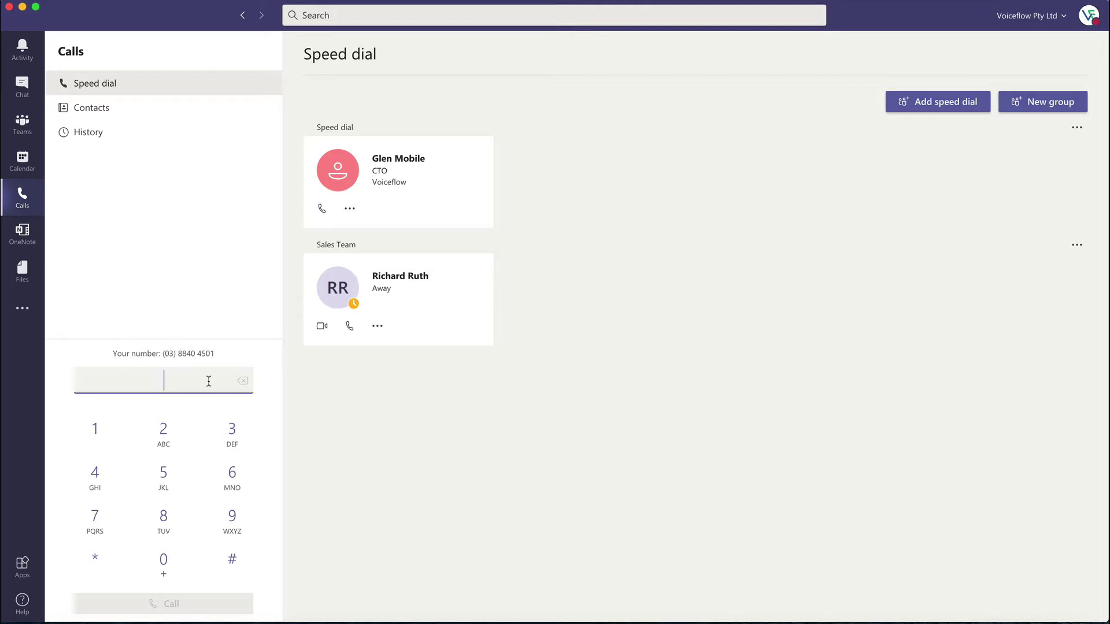
text(3000)
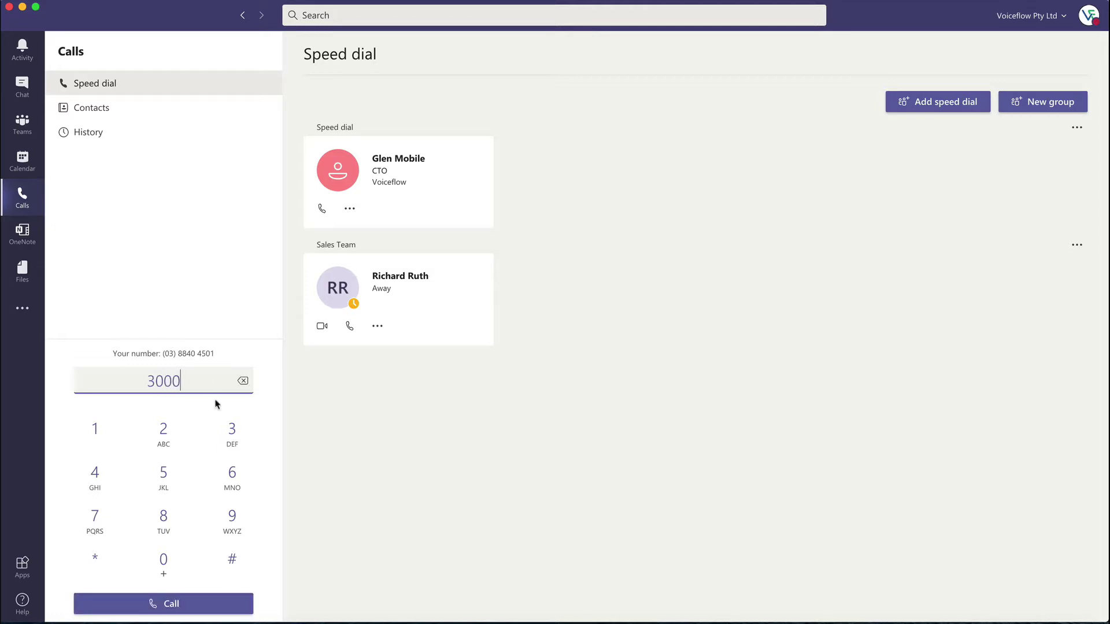
click(172, 603)
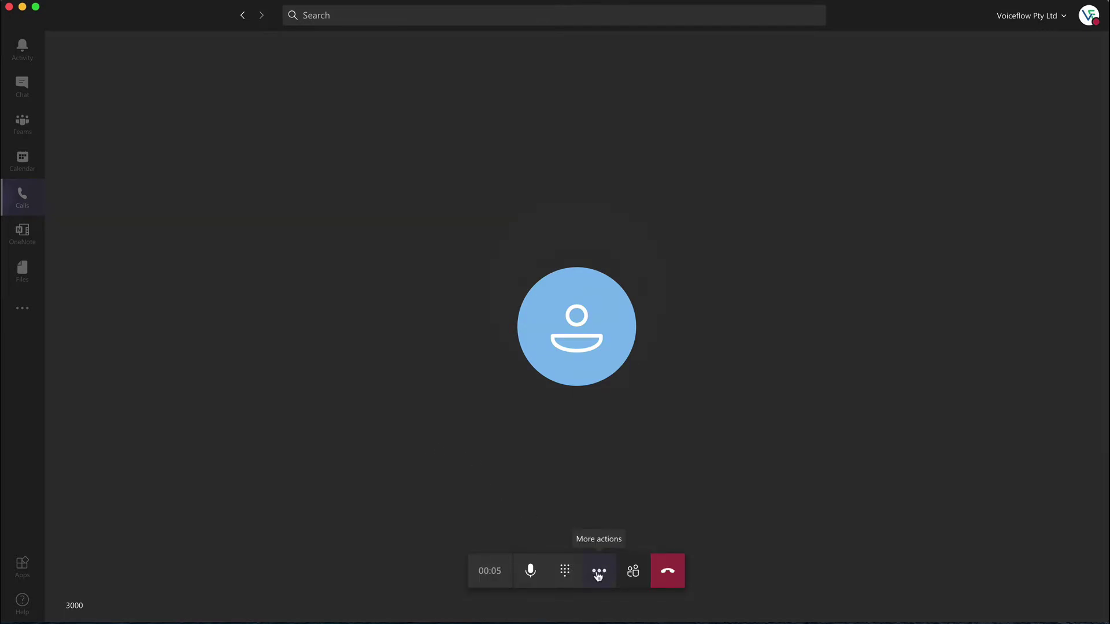
Step: Mute and unmute the mic, toggle the in-call keypad twice, then show More actions
click(530, 571)
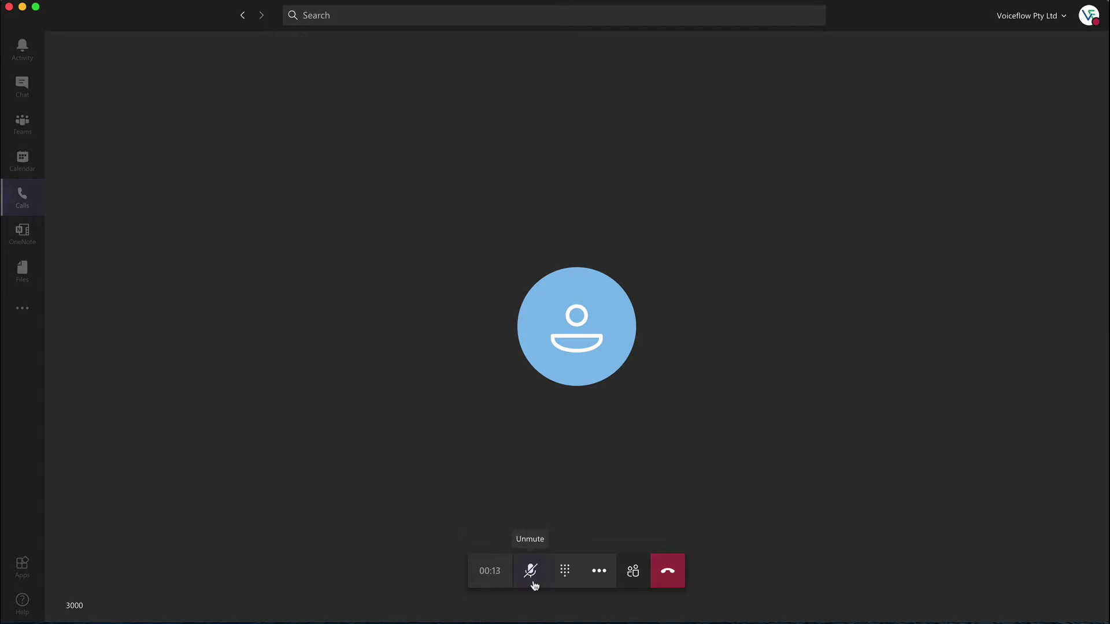
click(530, 581)
click(564, 580)
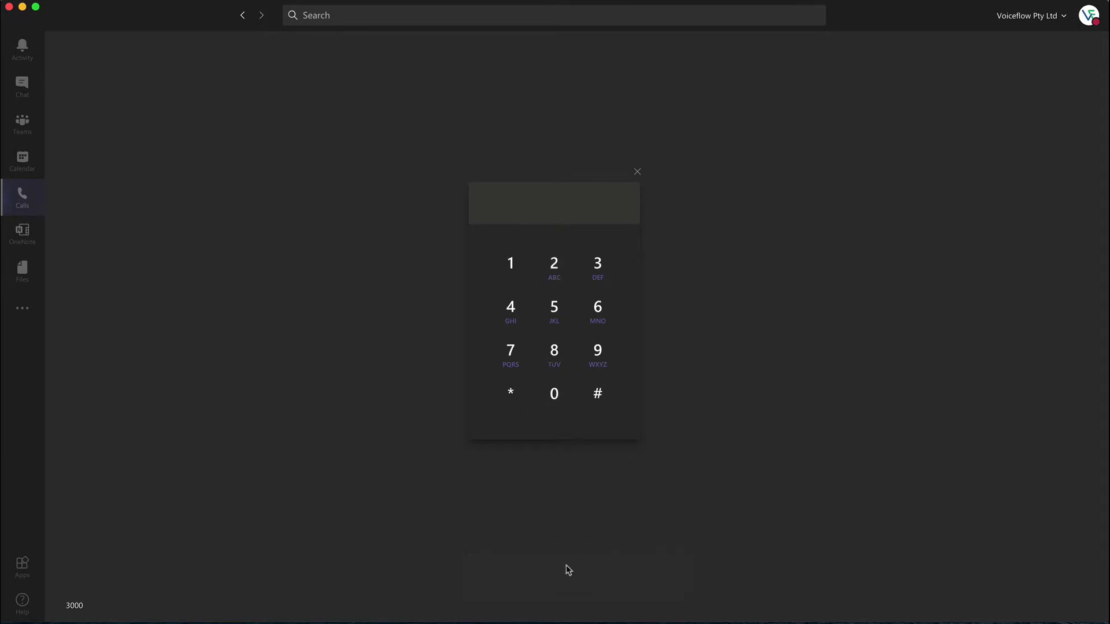
click(614, 549)
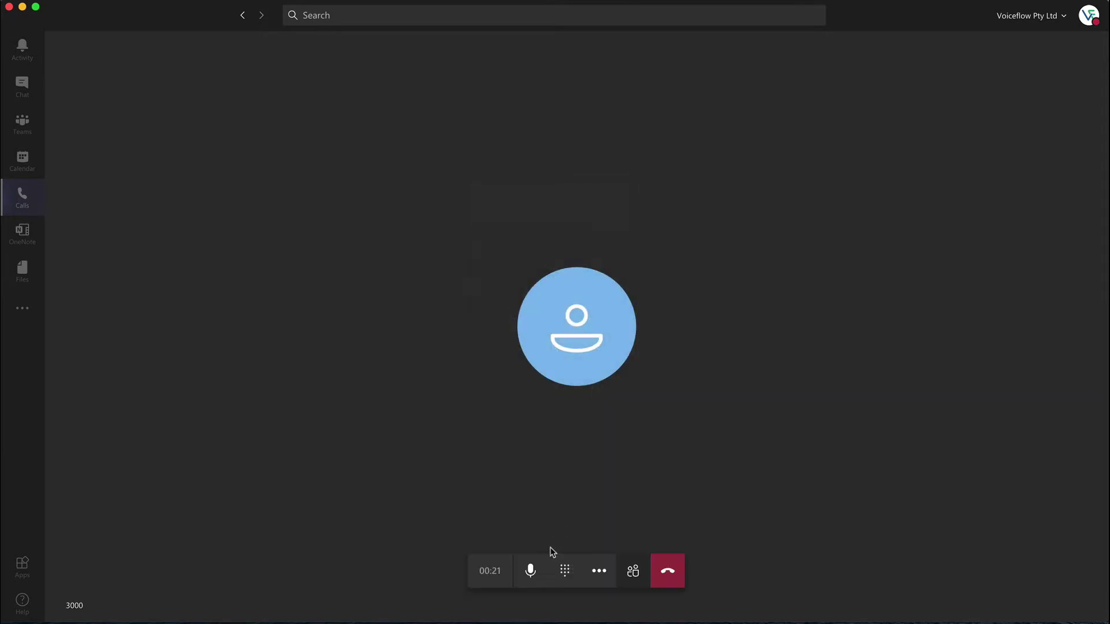
click(567, 573)
click(568, 573)
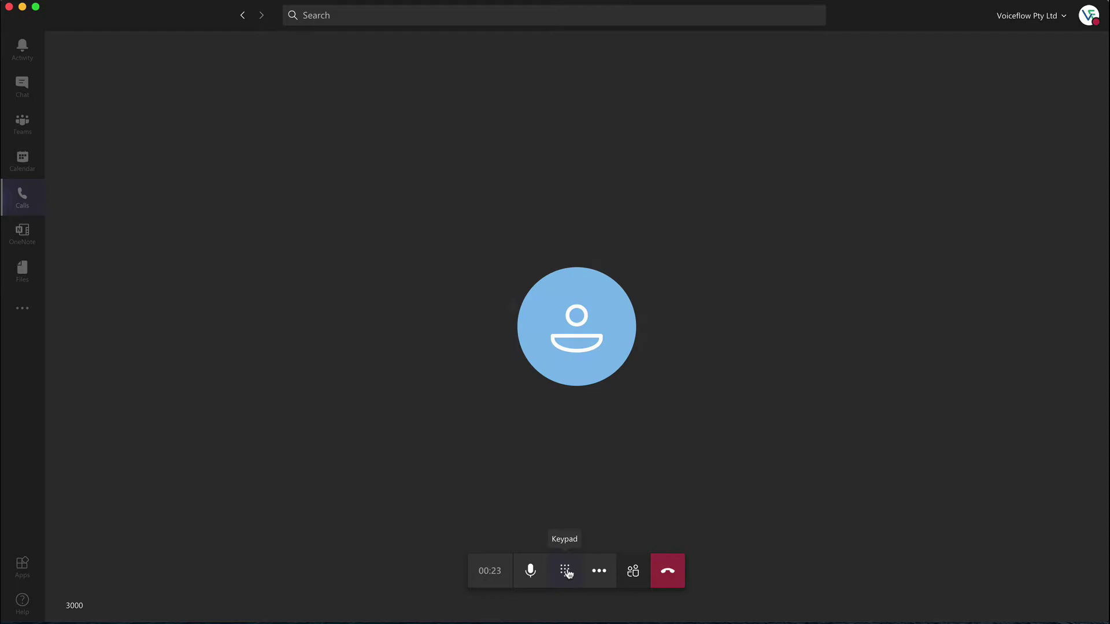
click(600, 573)
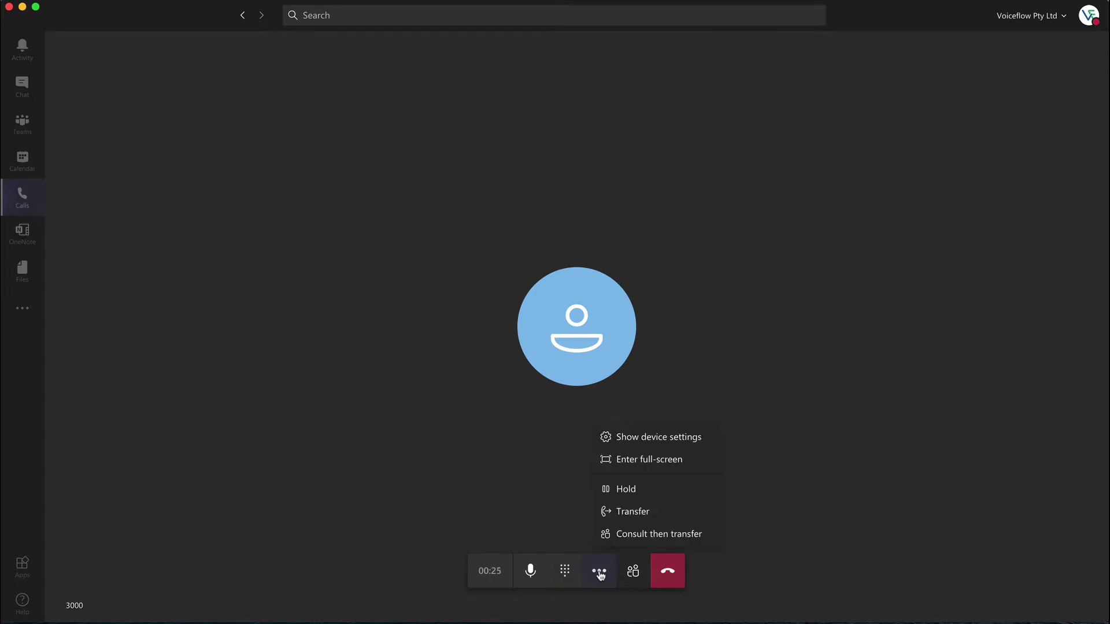
Step: Hold and resume the 3000 call, then choose Transfer from More actions
click(633, 492)
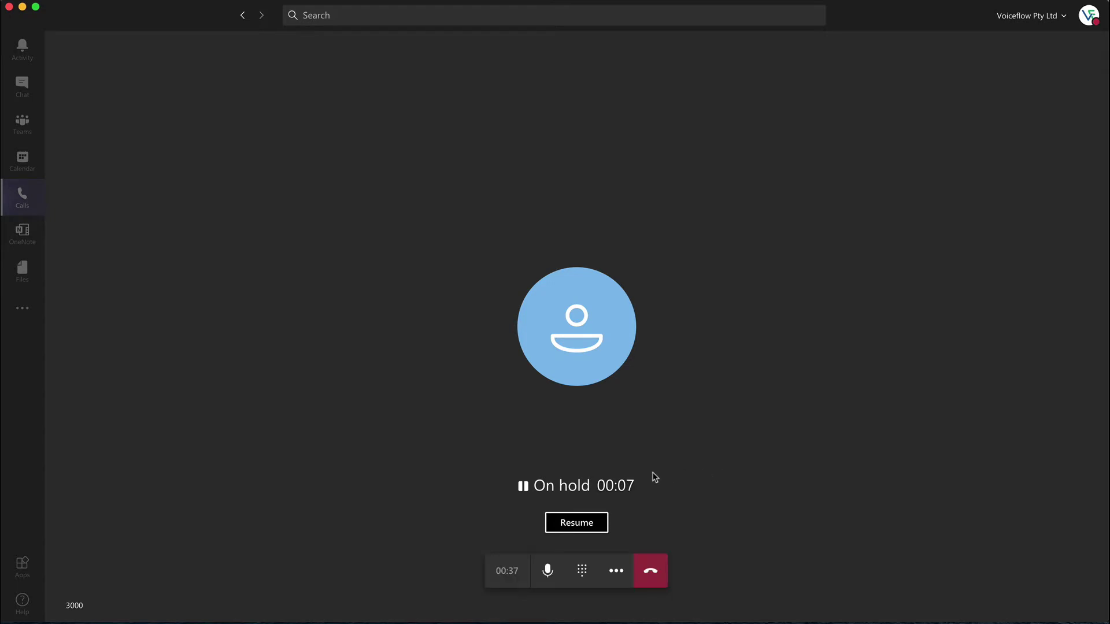
click(589, 522)
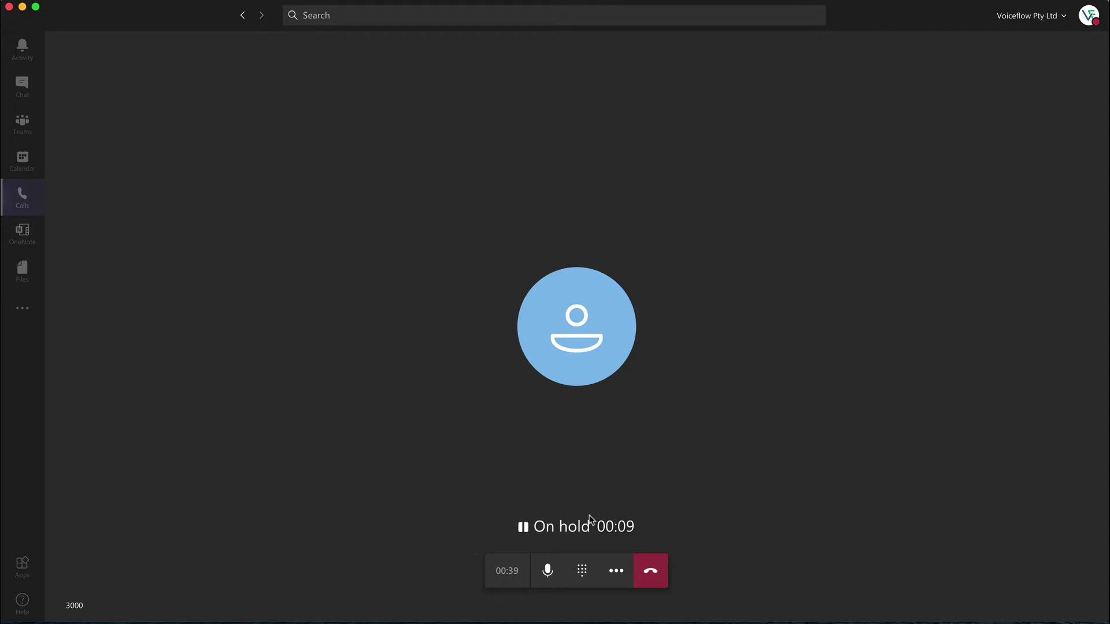
click(601, 570)
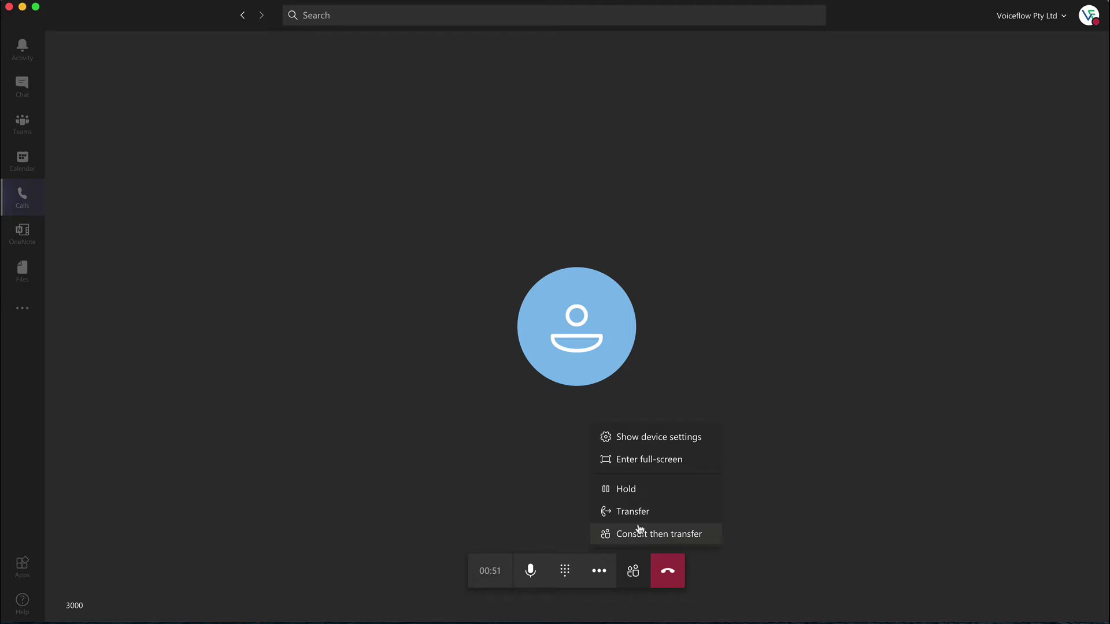
click(640, 516)
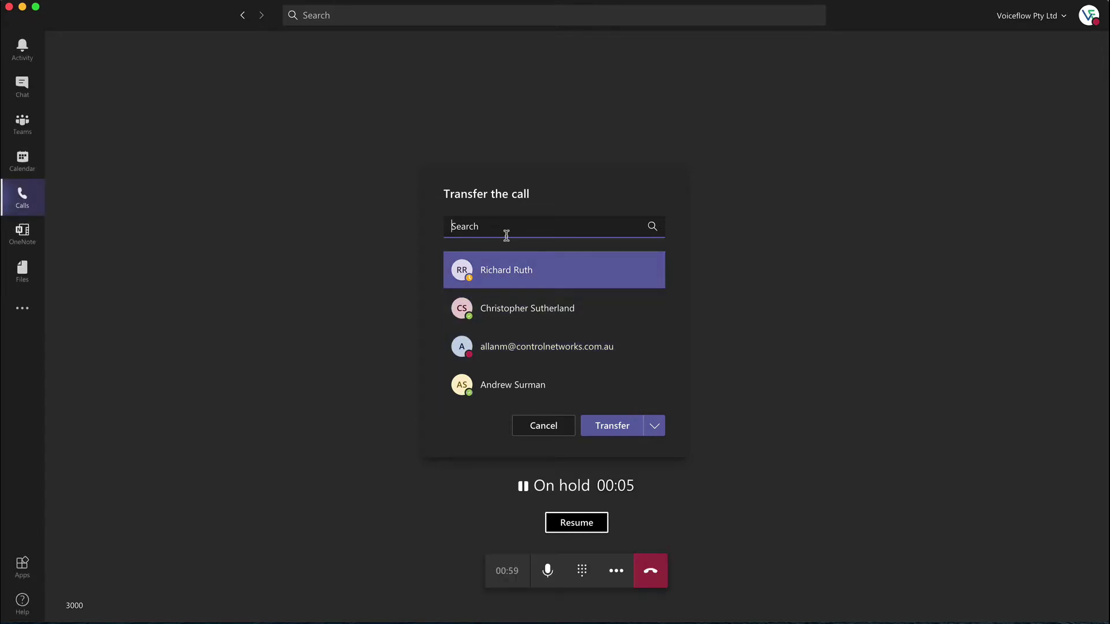
Step: Search the mobile phone number in the Transfer dialog and transfer the held call to it
text(Rich)
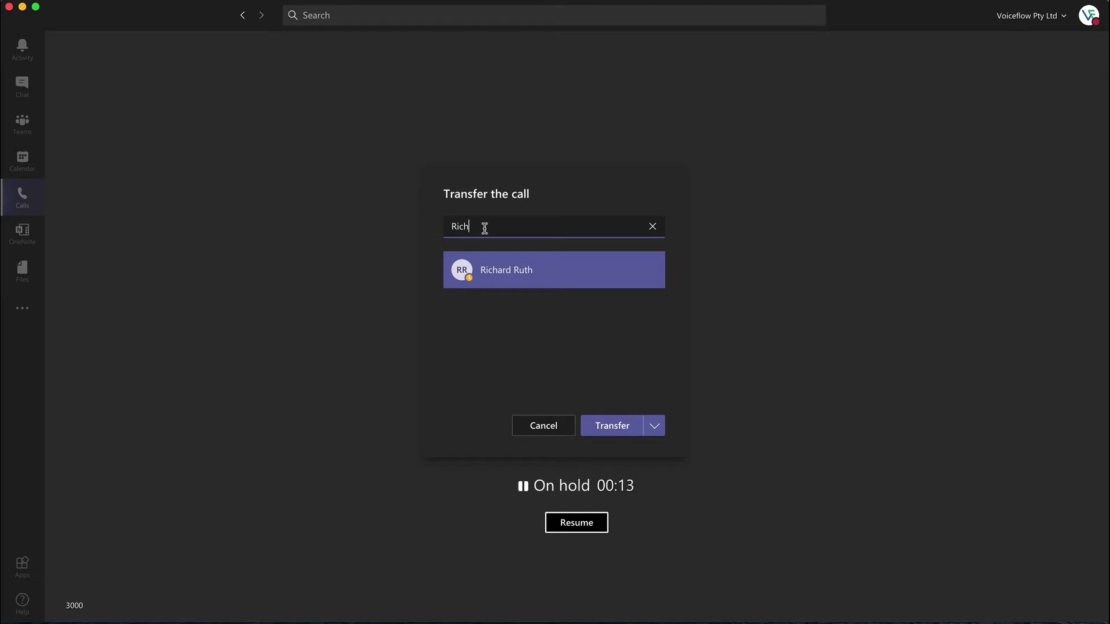
key(BackSpace)
key(BackSpace)
key(BackSpace)
key(BackSpace)
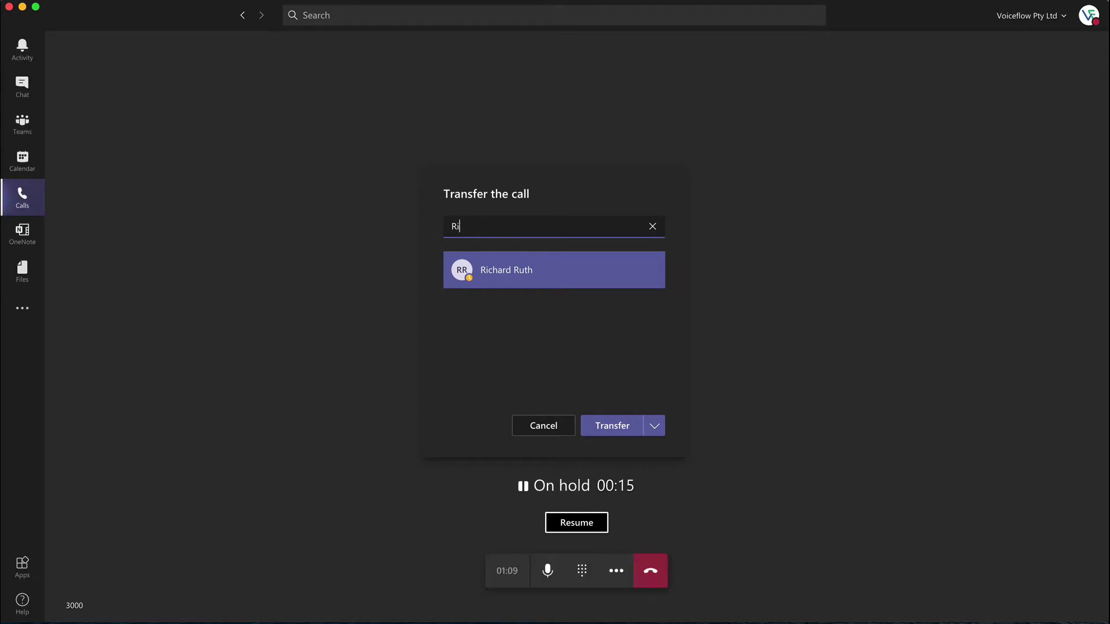
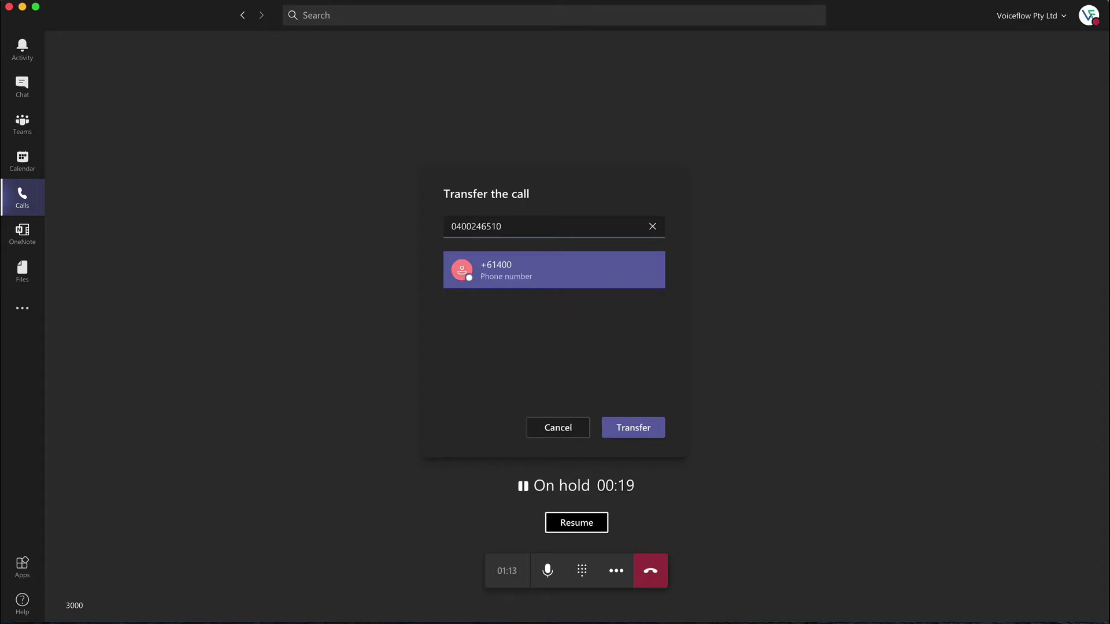
click(636, 428)
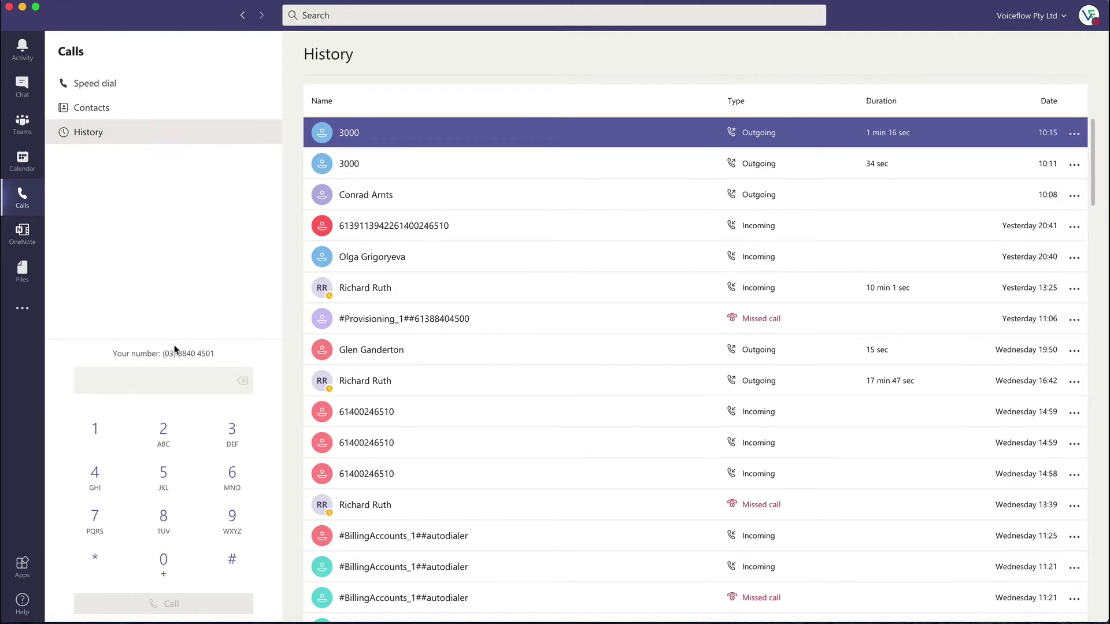
Step: Dial 3000 again and place the call
click(174, 377)
text(3000)
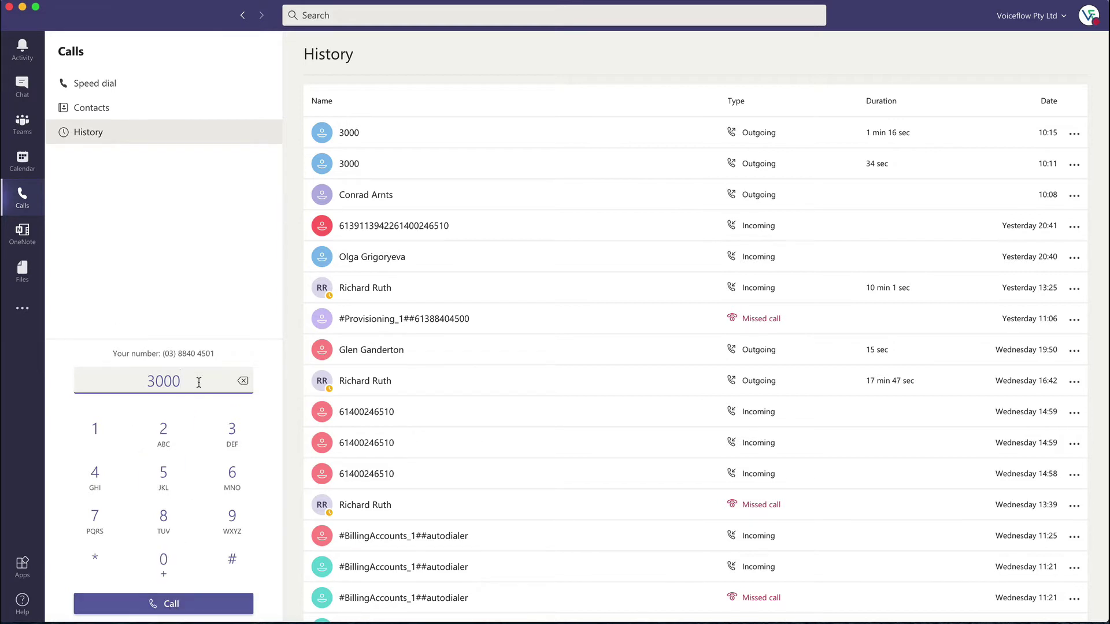
key(Return)
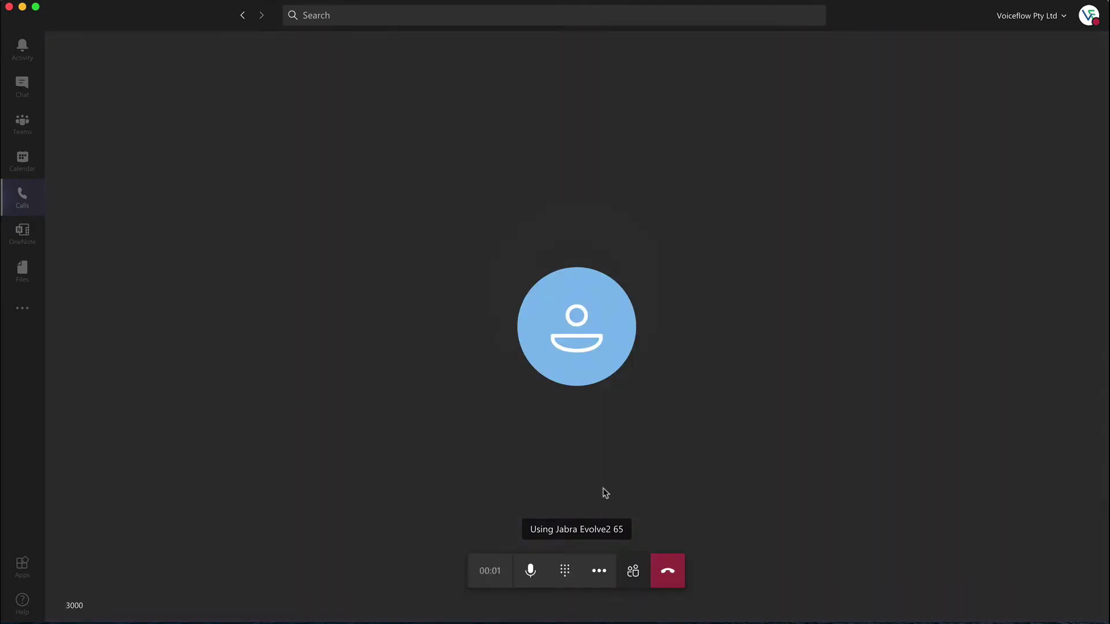
Step: Use Consult then transfer to consult the mobile number, then complete the transfer
click(598, 570)
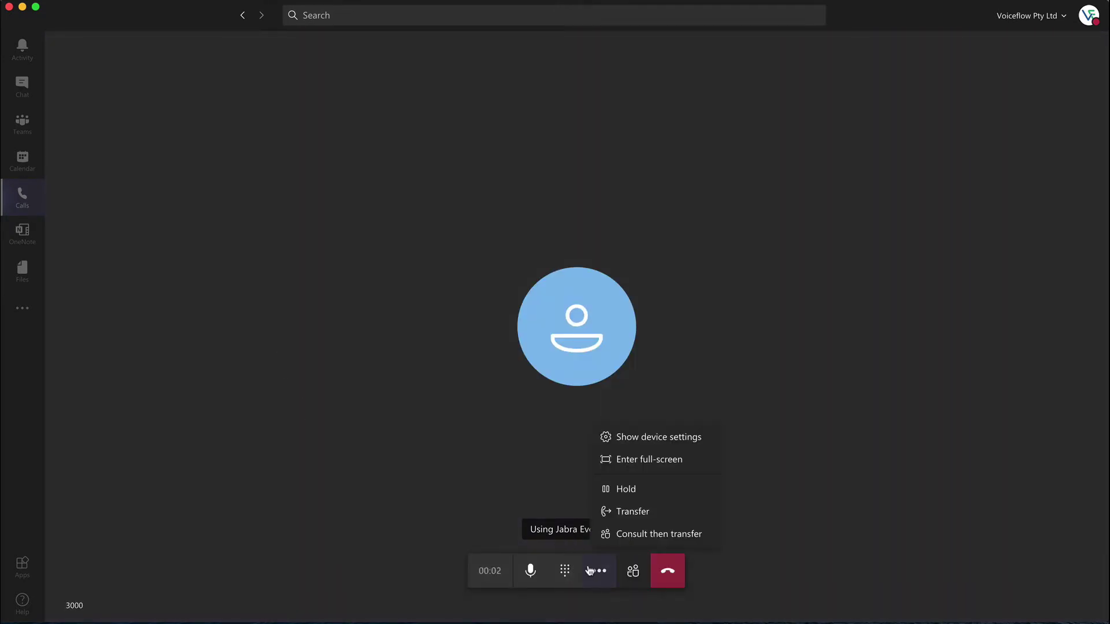
click(645, 537)
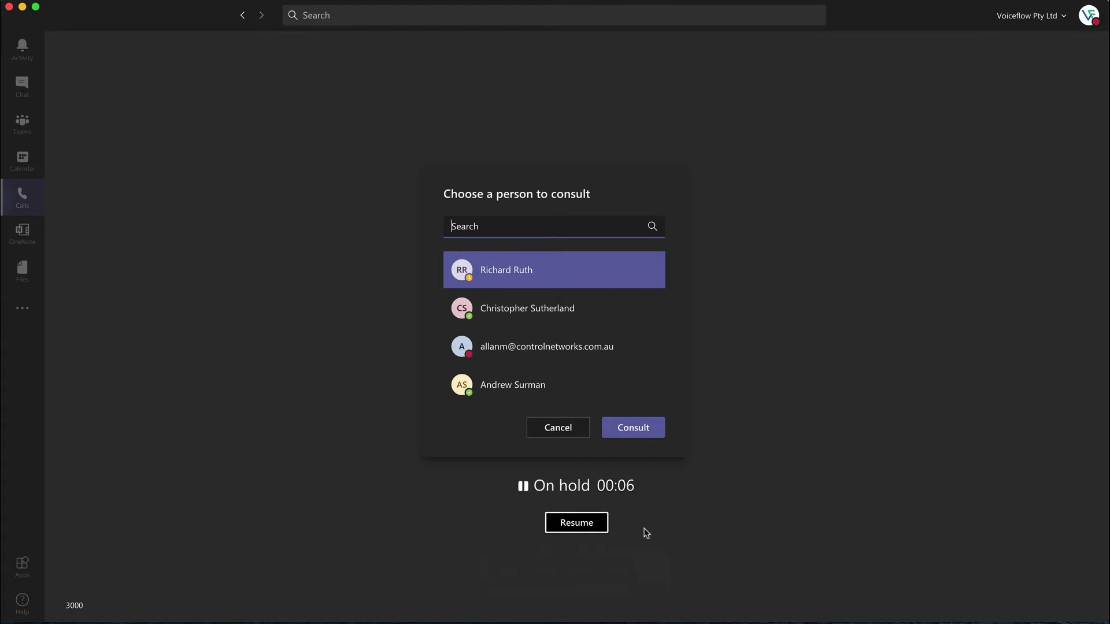
text(R)
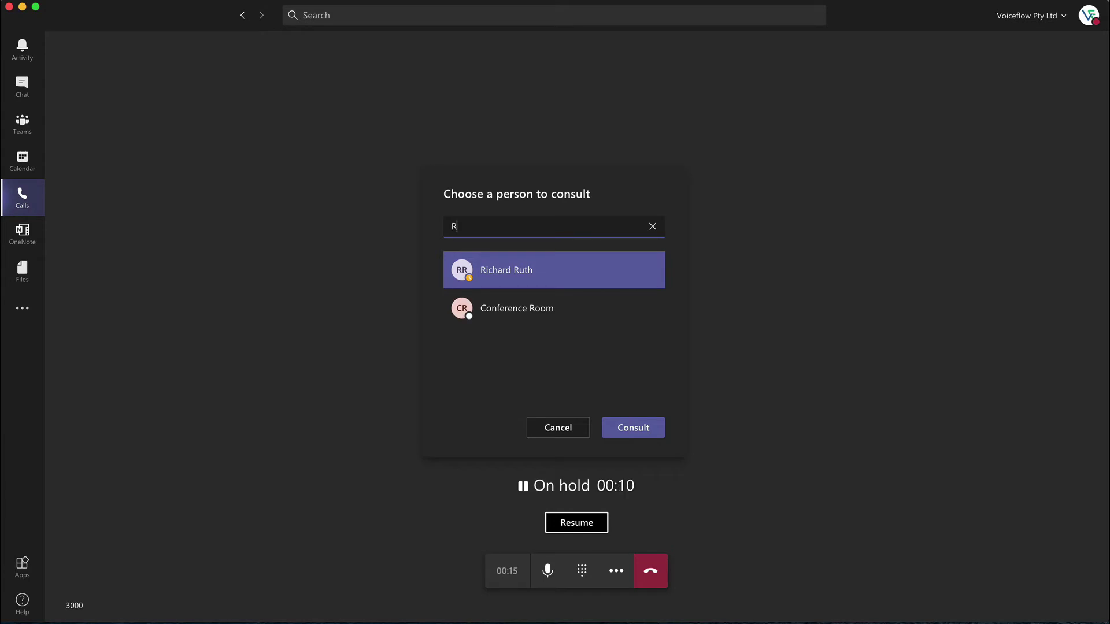
key(BackSpace)
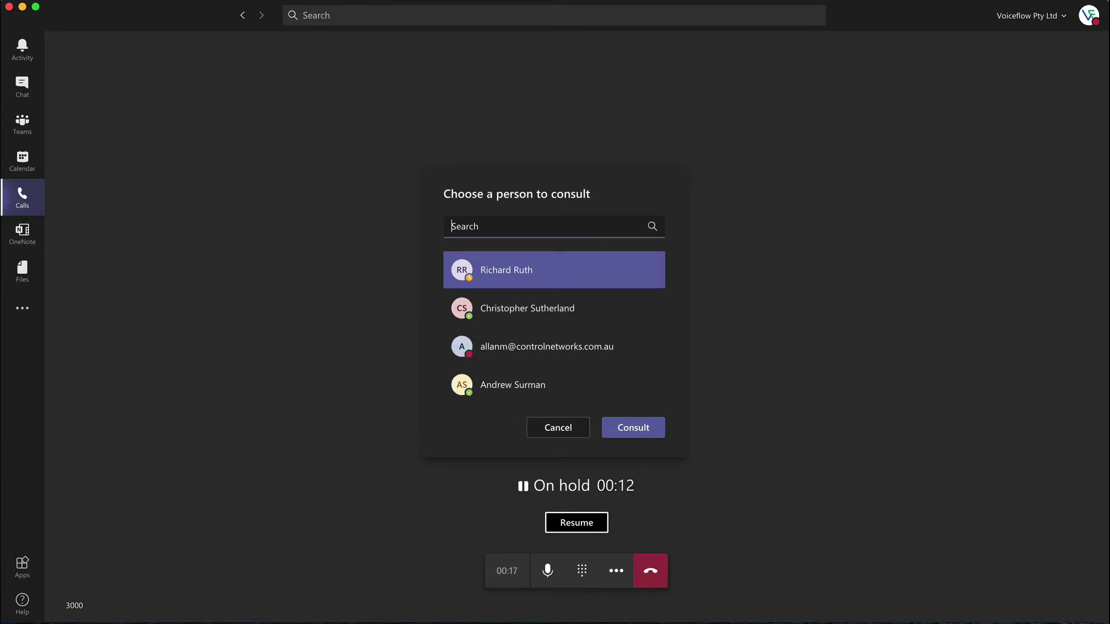
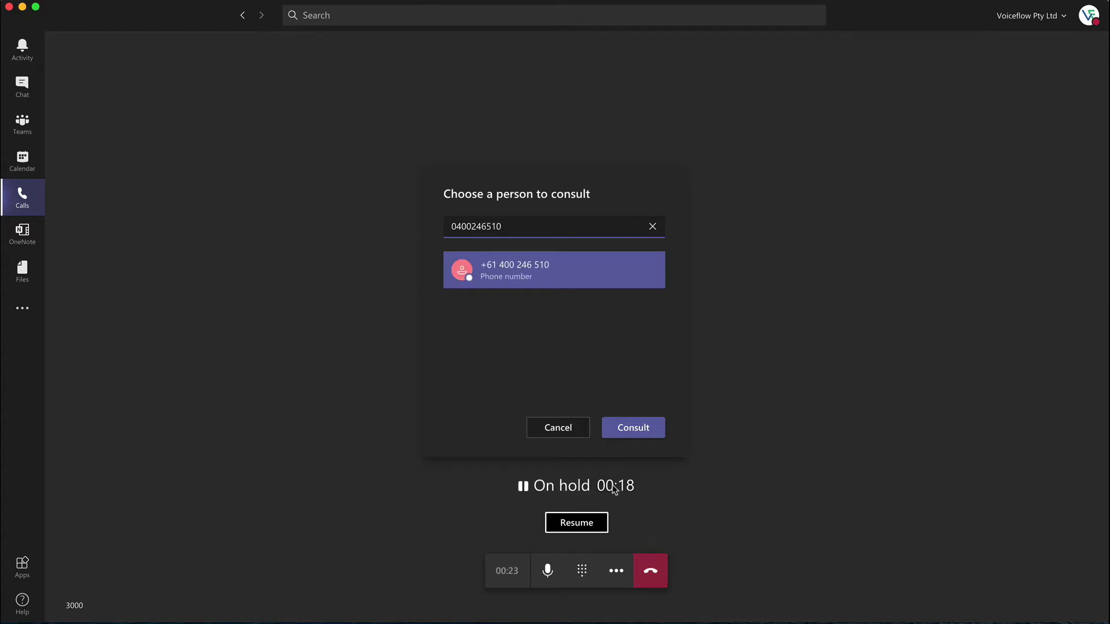
click(638, 432)
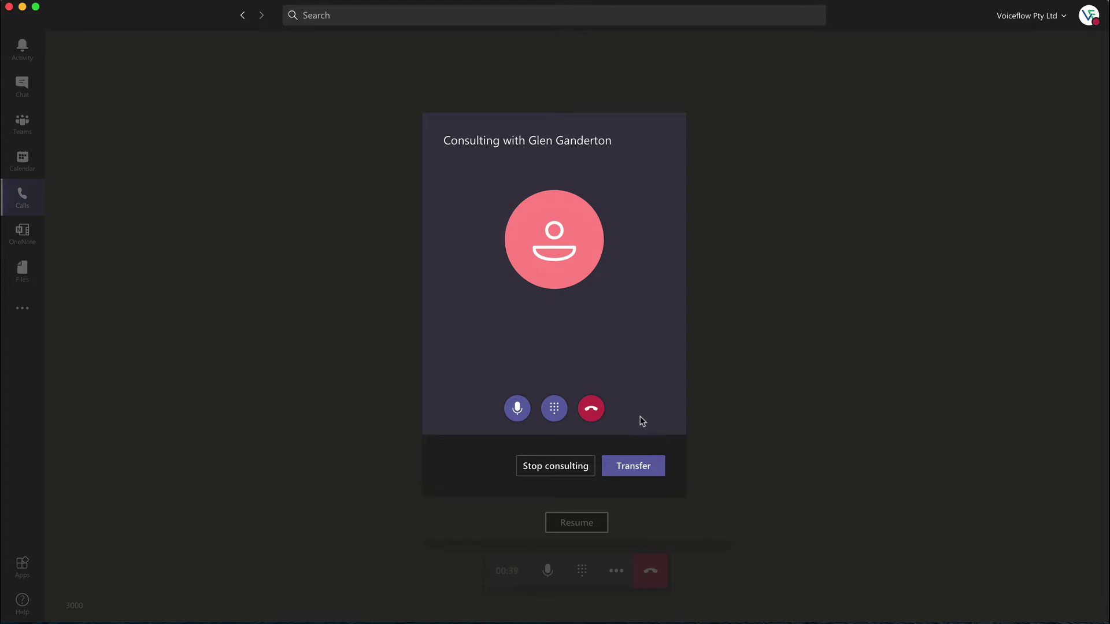
click(642, 467)
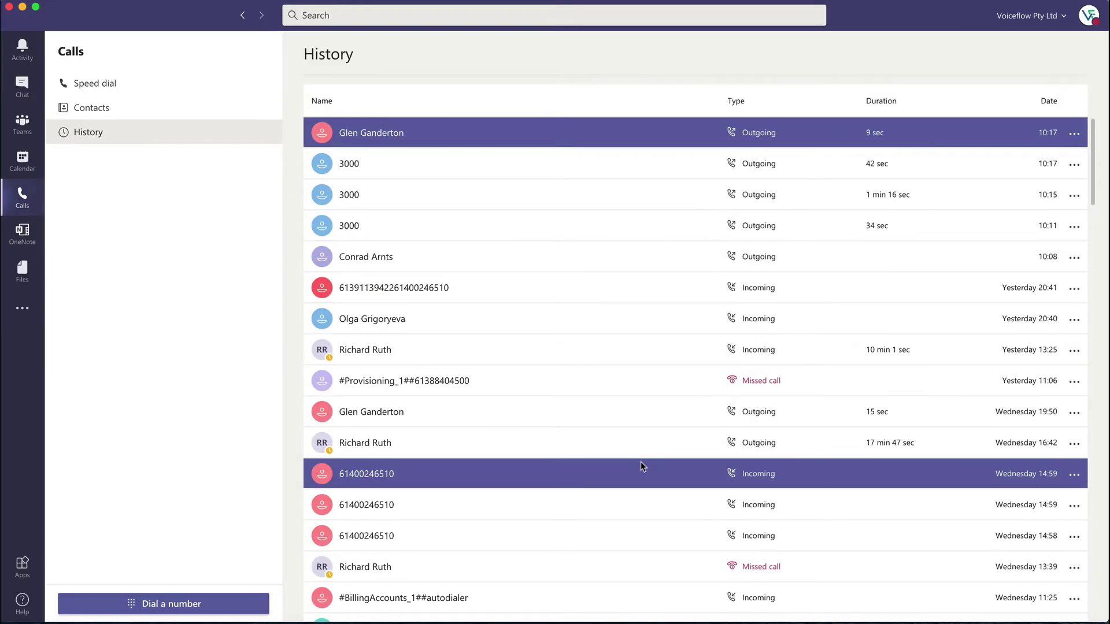
Step: Call 3000 from the dial pad beside the history
click(234, 603)
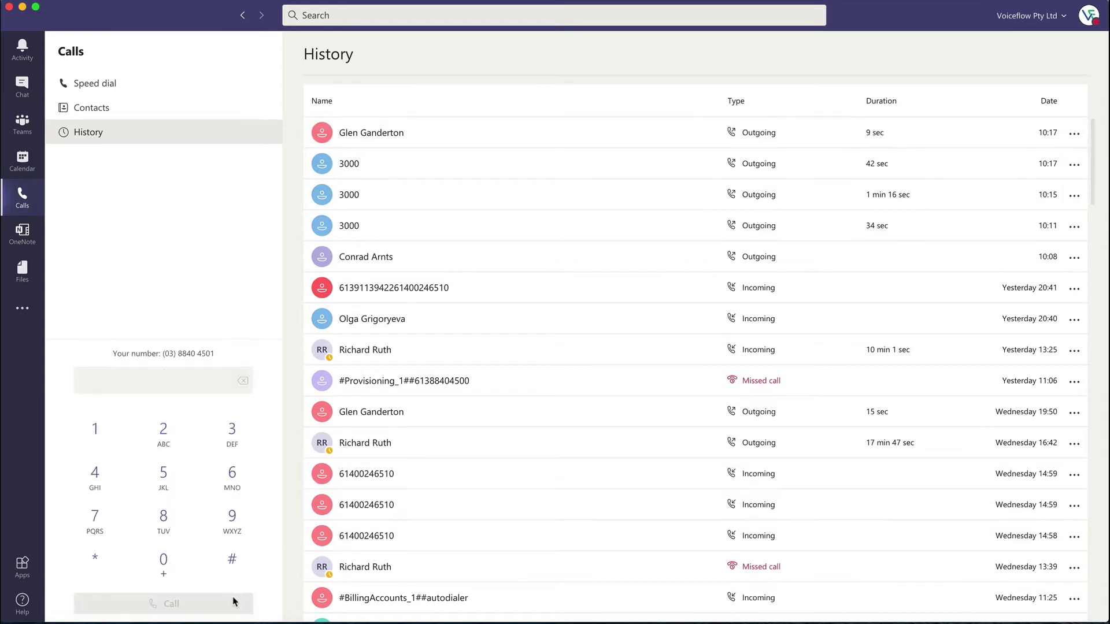
text(3000)
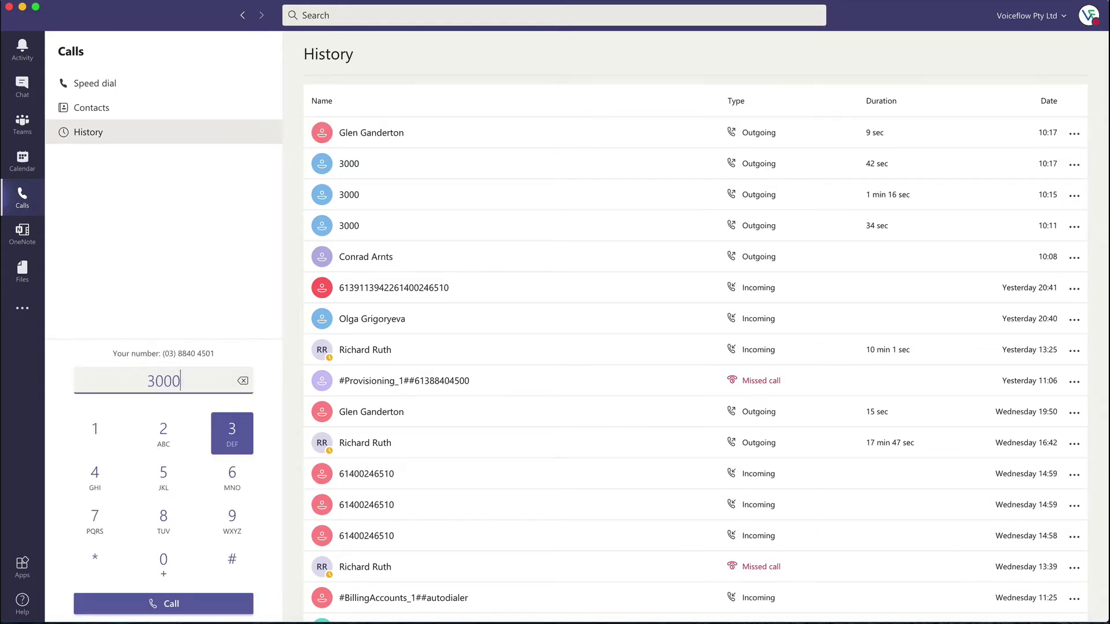
key(Return)
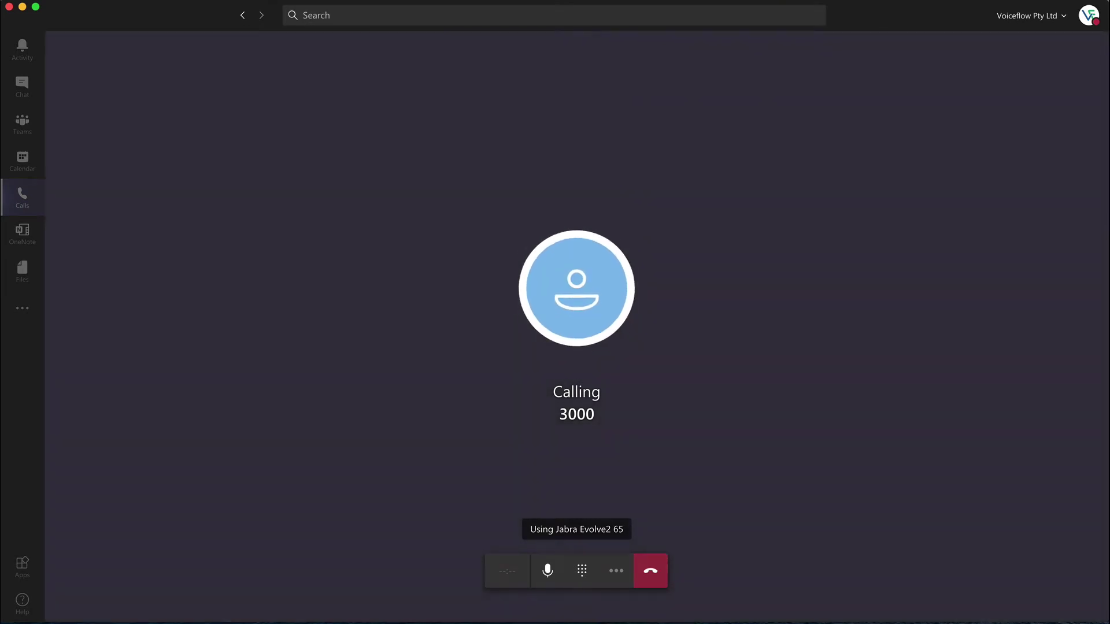
Step: Start a Consult then transfer call with the mobile number, holding the original call
click(598, 568)
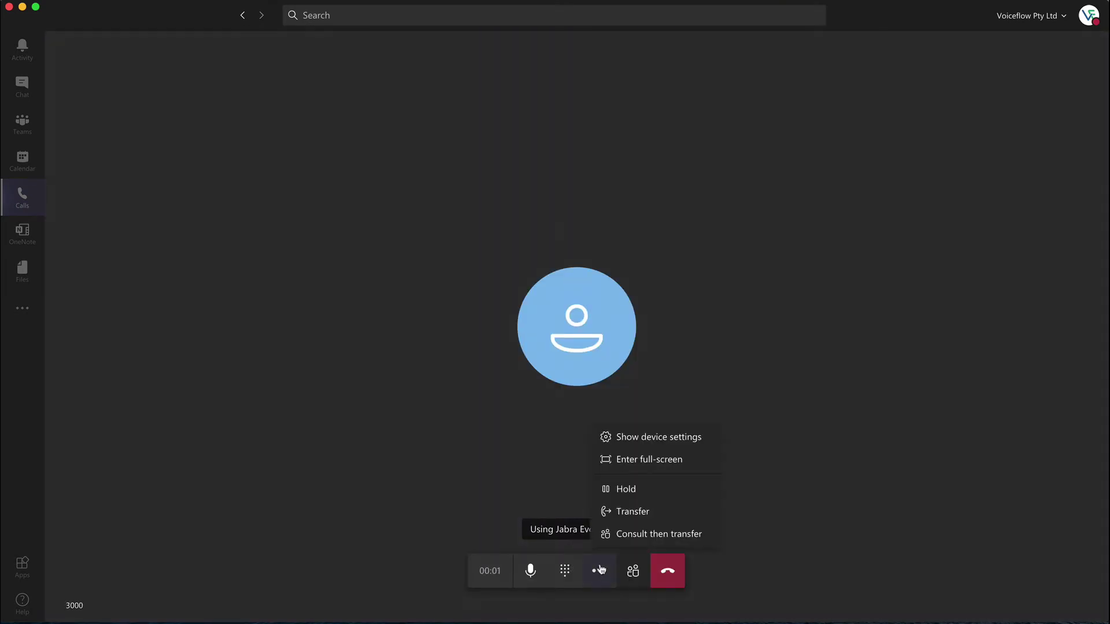
click(624, 535)
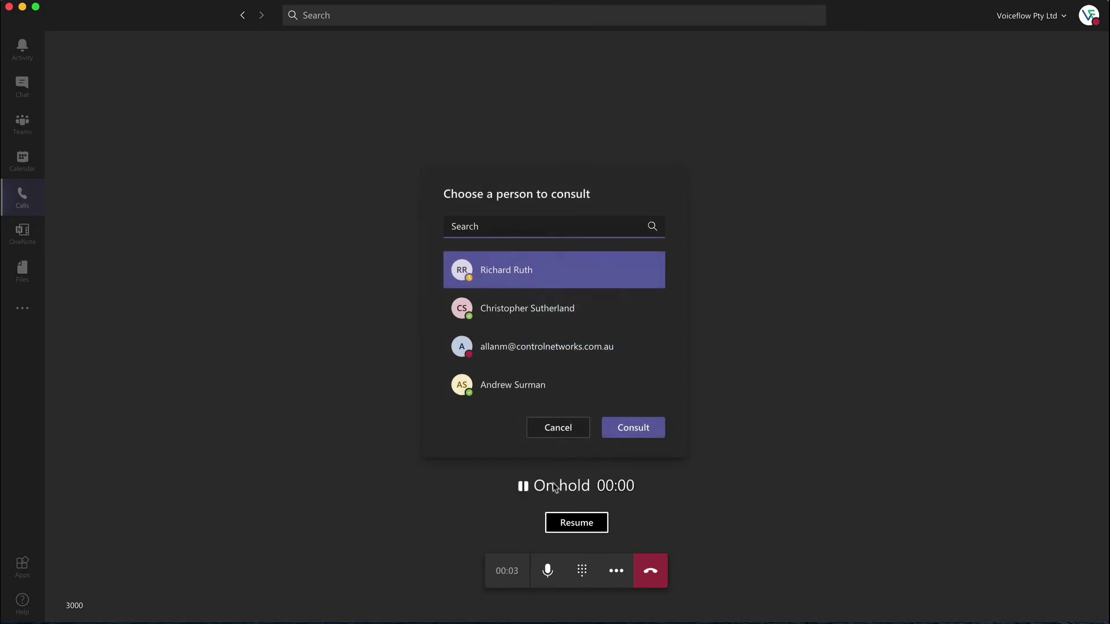
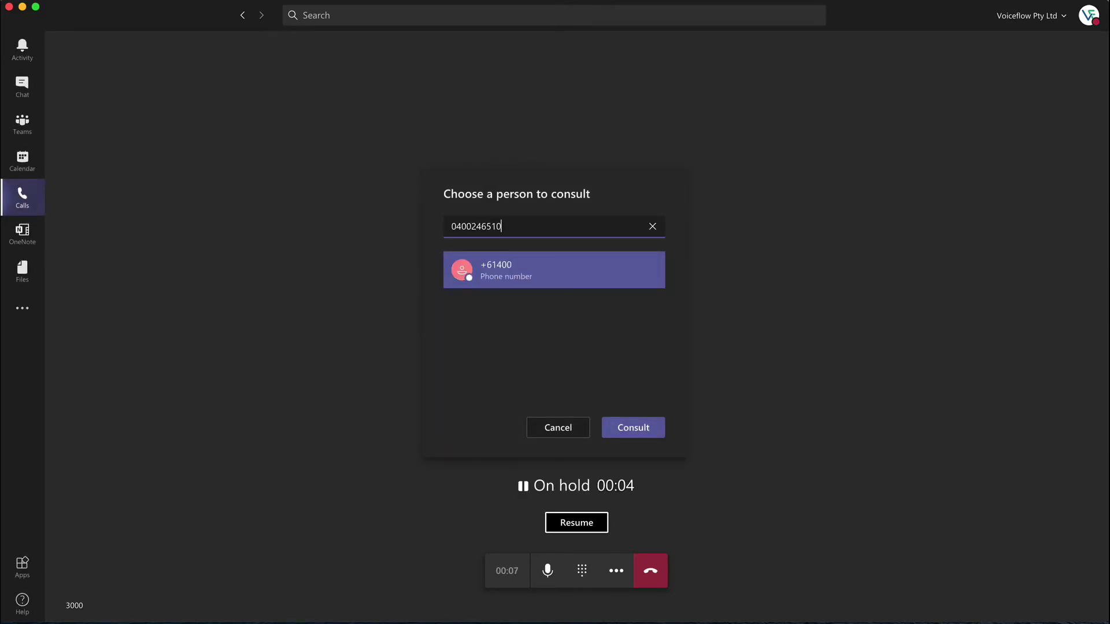
click(639, 427)
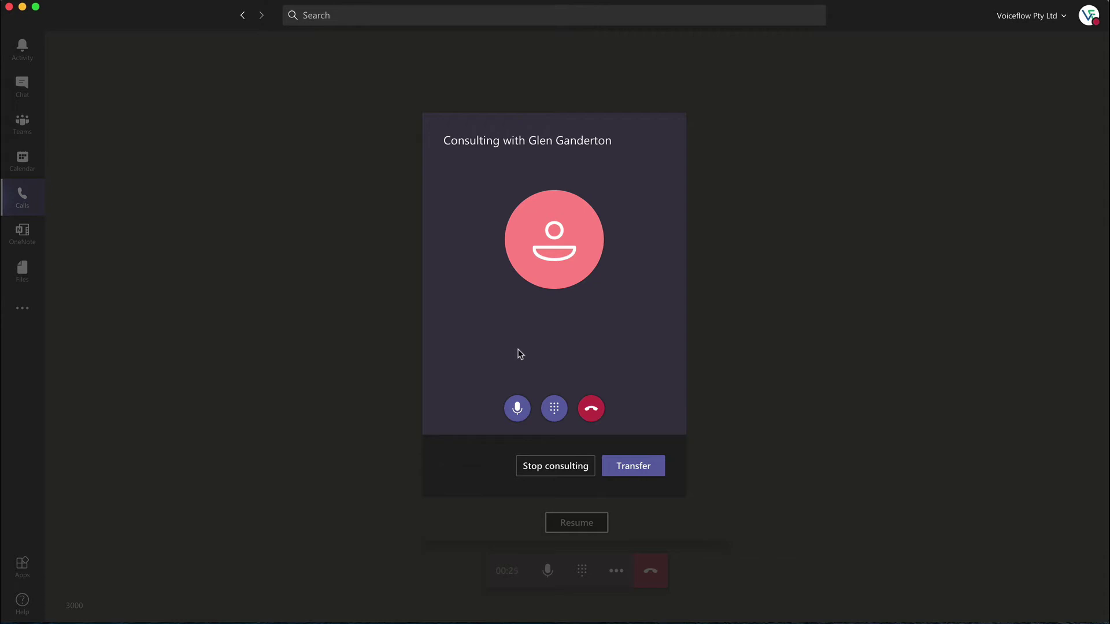
Step: Stop consulting and resume the held 3000 call
click(566, 466)
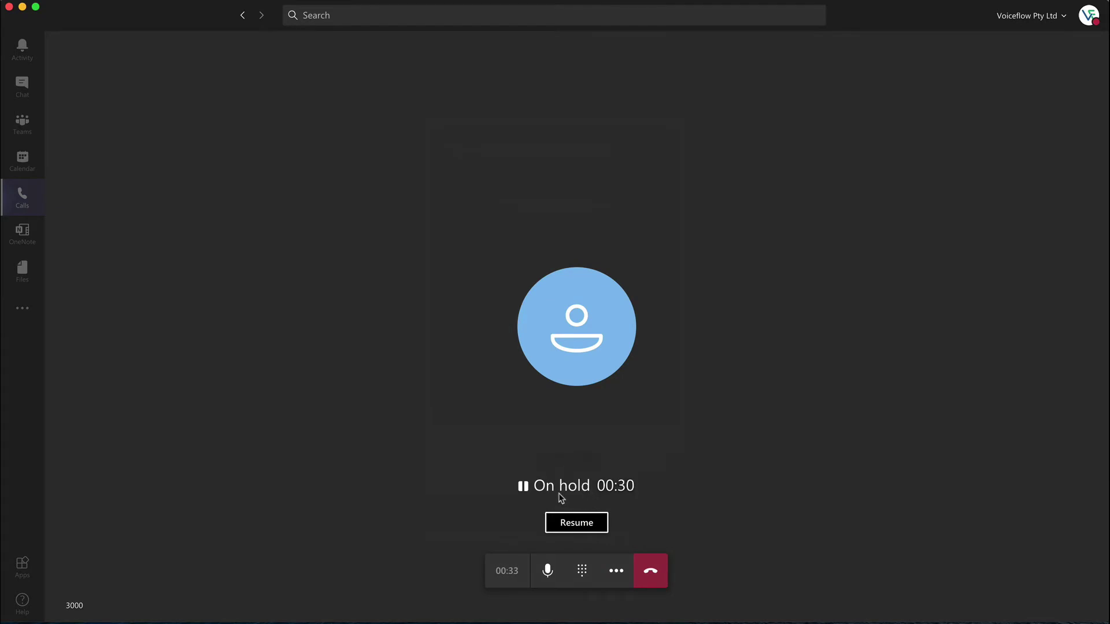
click(585, 522)
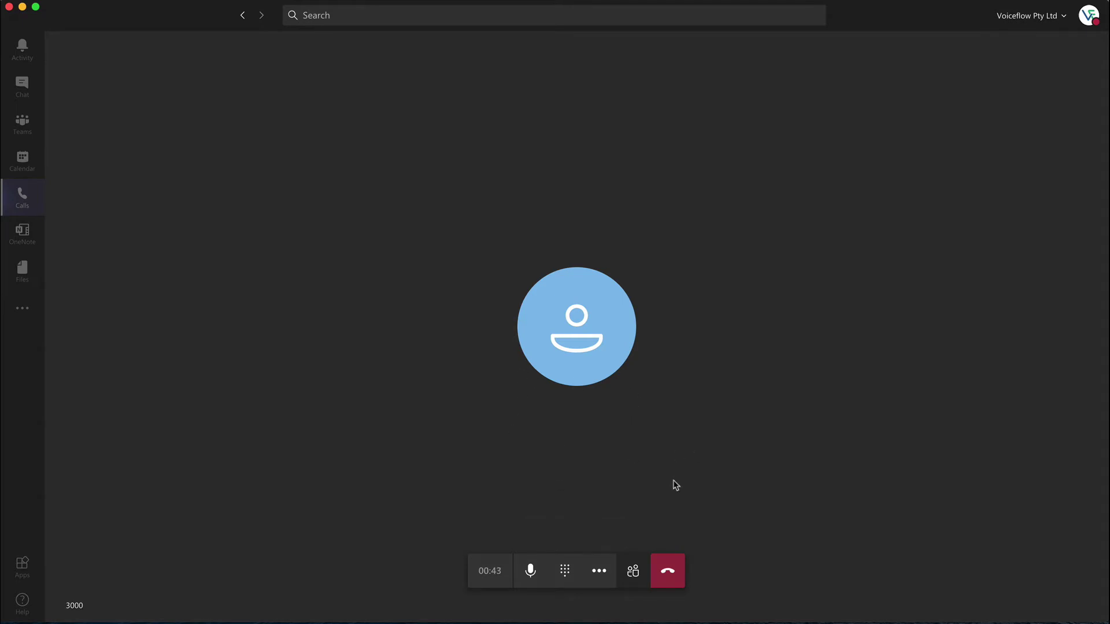
Step: In the participants panel, dial the mobile number into the call as a third participant
click(633, 571)
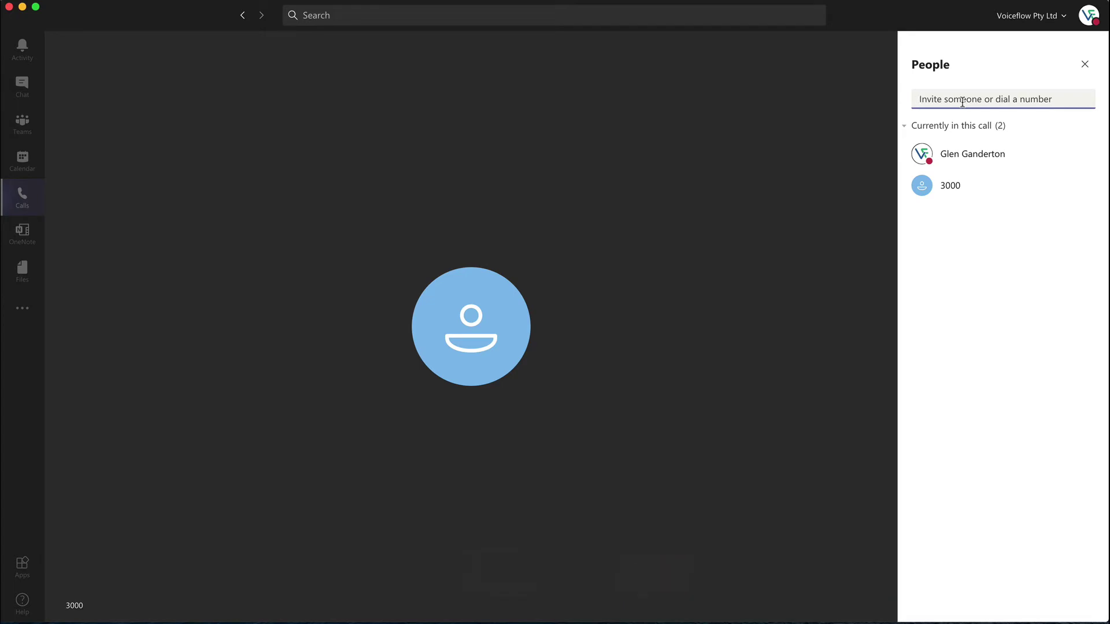
text(rich)
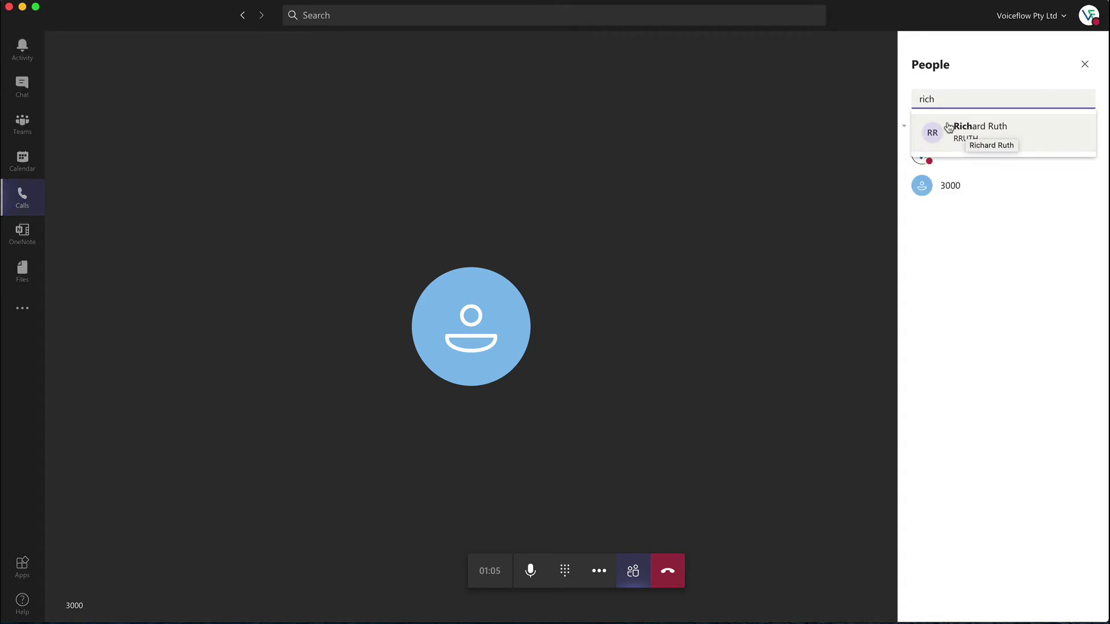
key(BackSpace)
key(BackSpace)
key(BackSpace)
key(BackSpace)
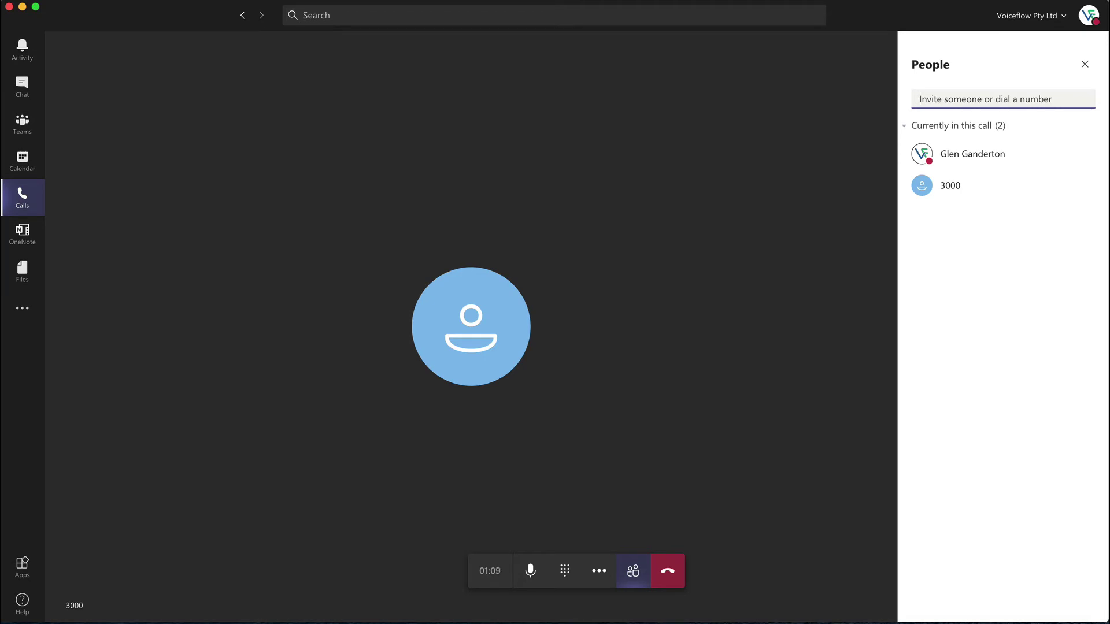
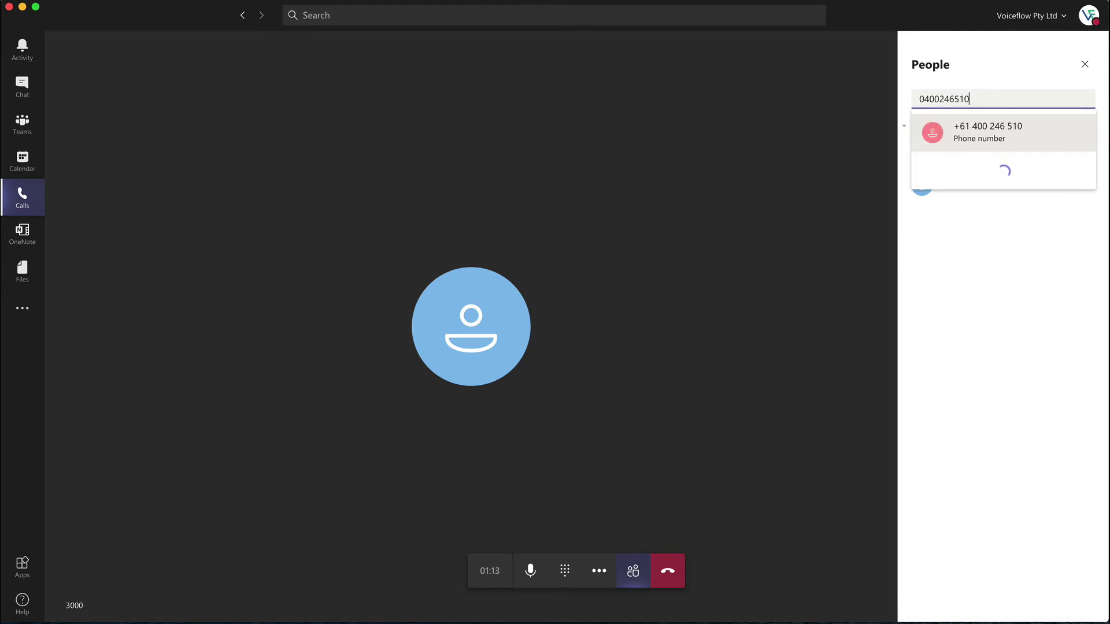
key(Return)
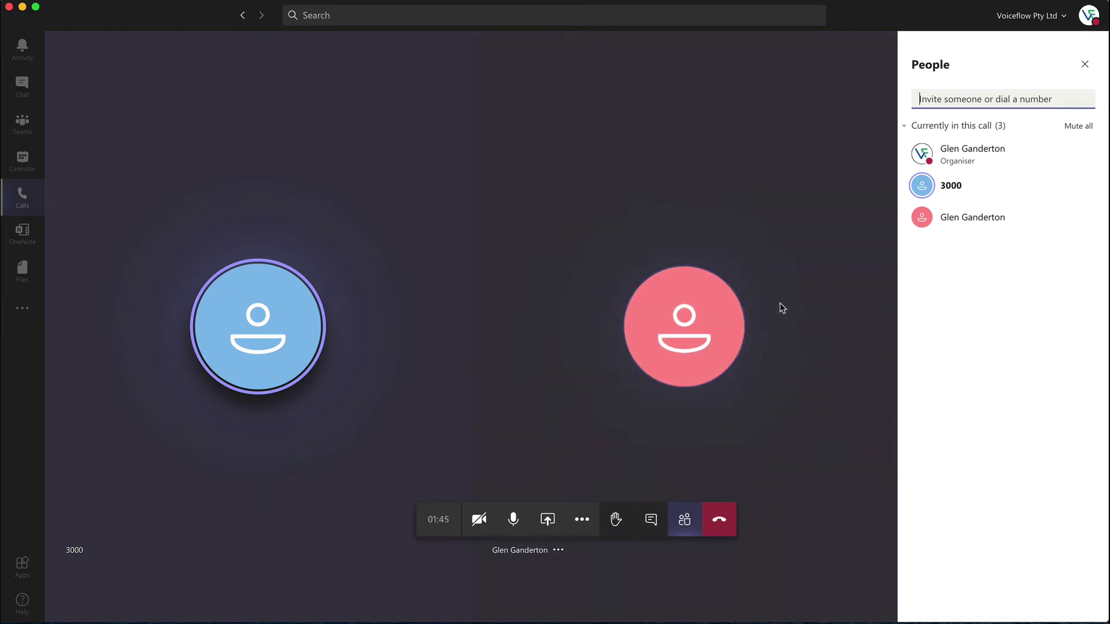
click(953, 100)
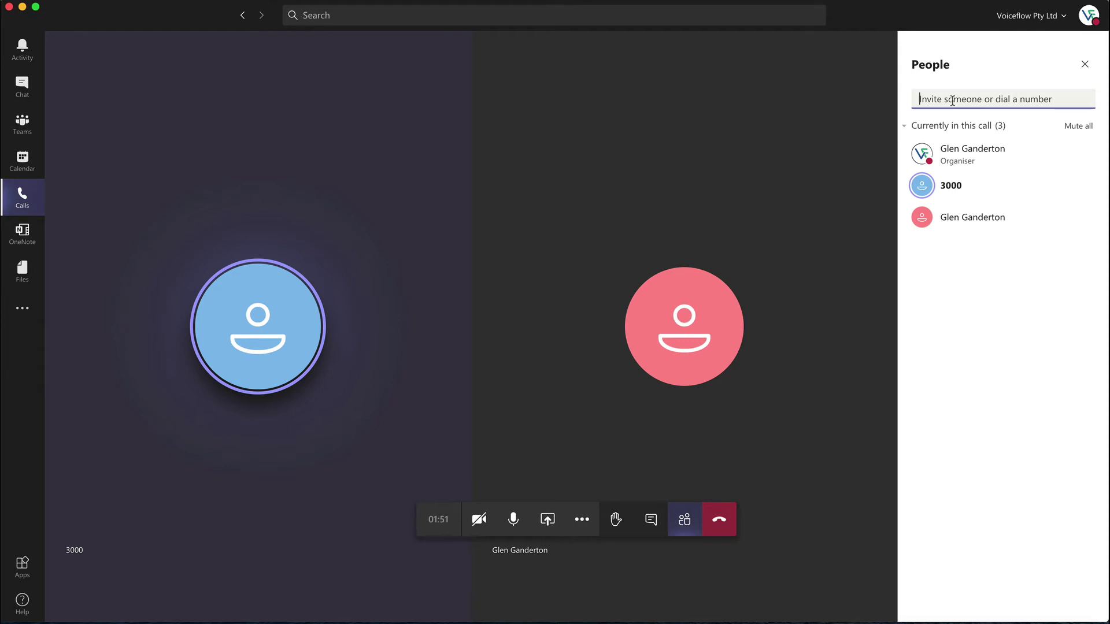
Step: Remove the dialled-in mobile participant from the People panel, leaving 3000, and show the chat
mouse_move(992, 191)
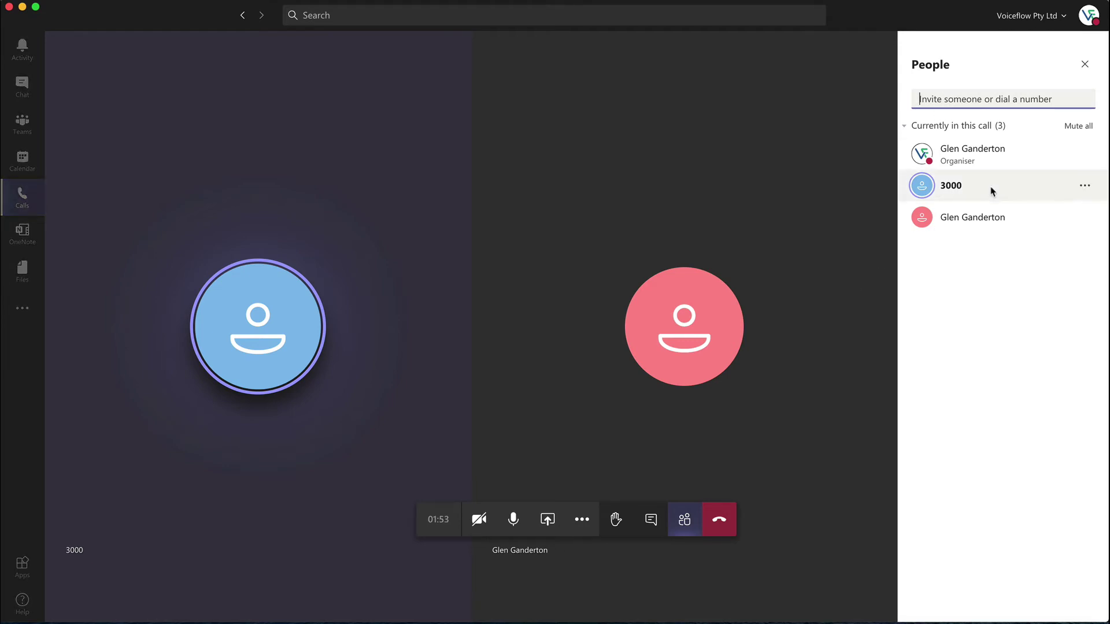
click(1082, 188)
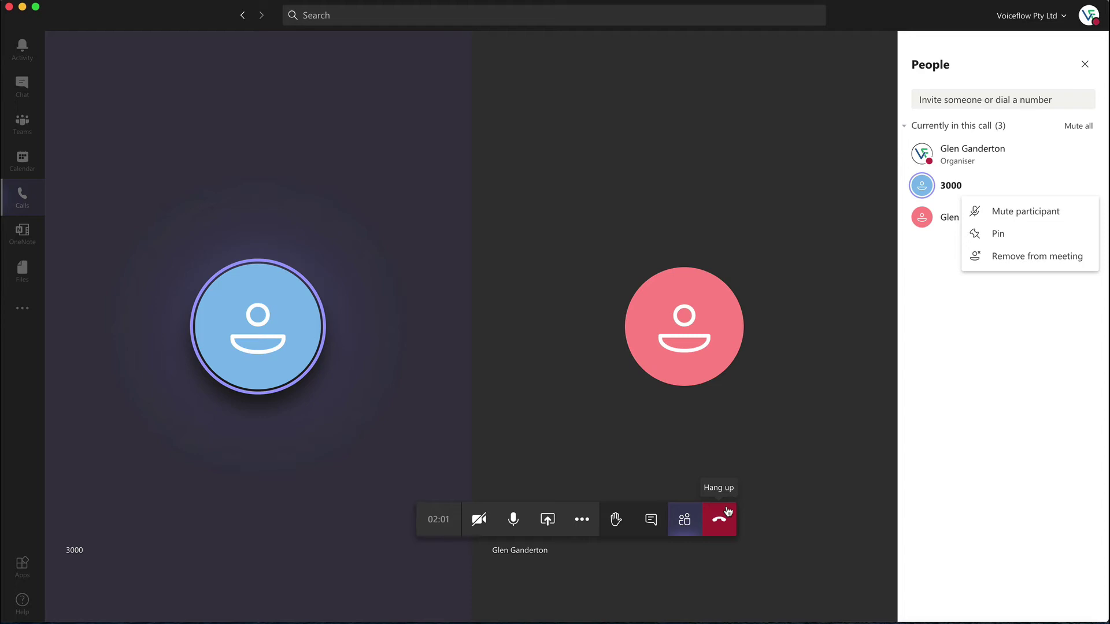
click(937, 339)
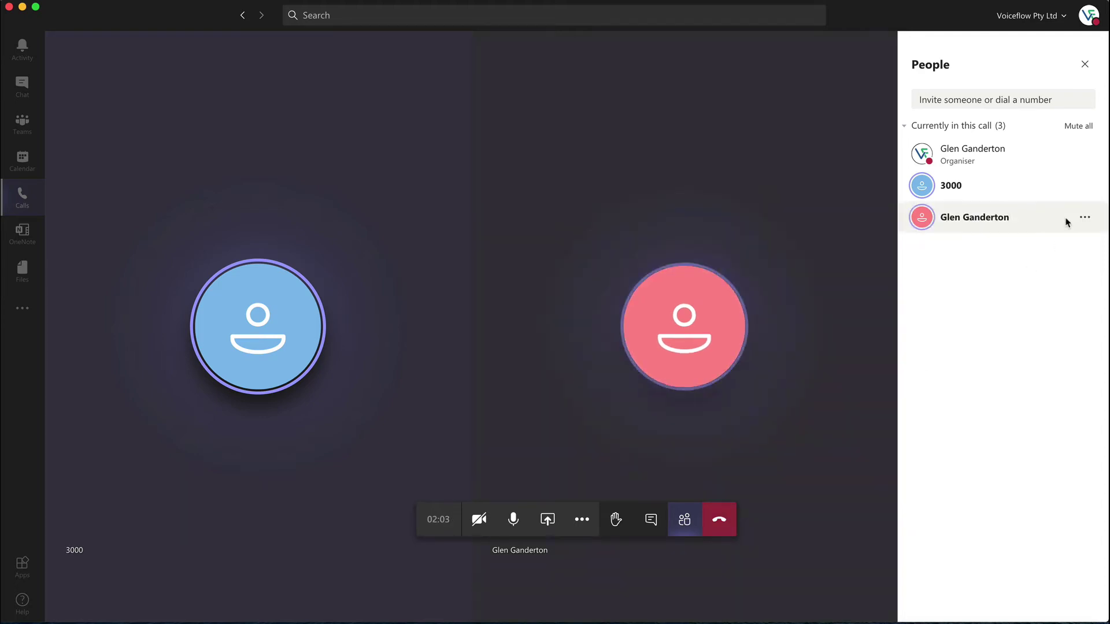
click(1083, 219)
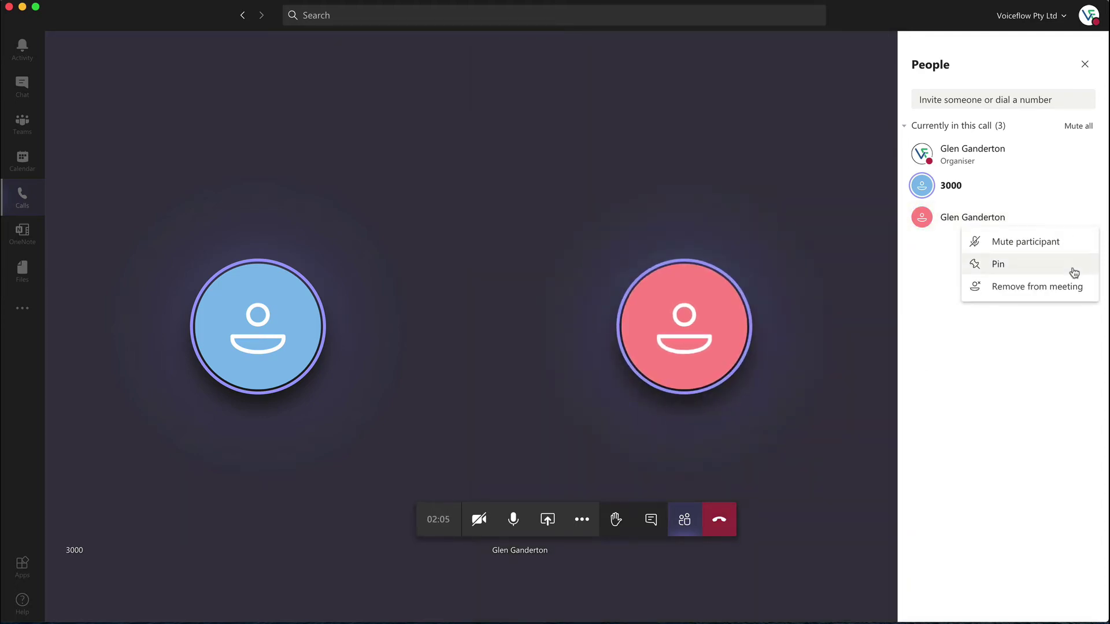
click(1065, 289)
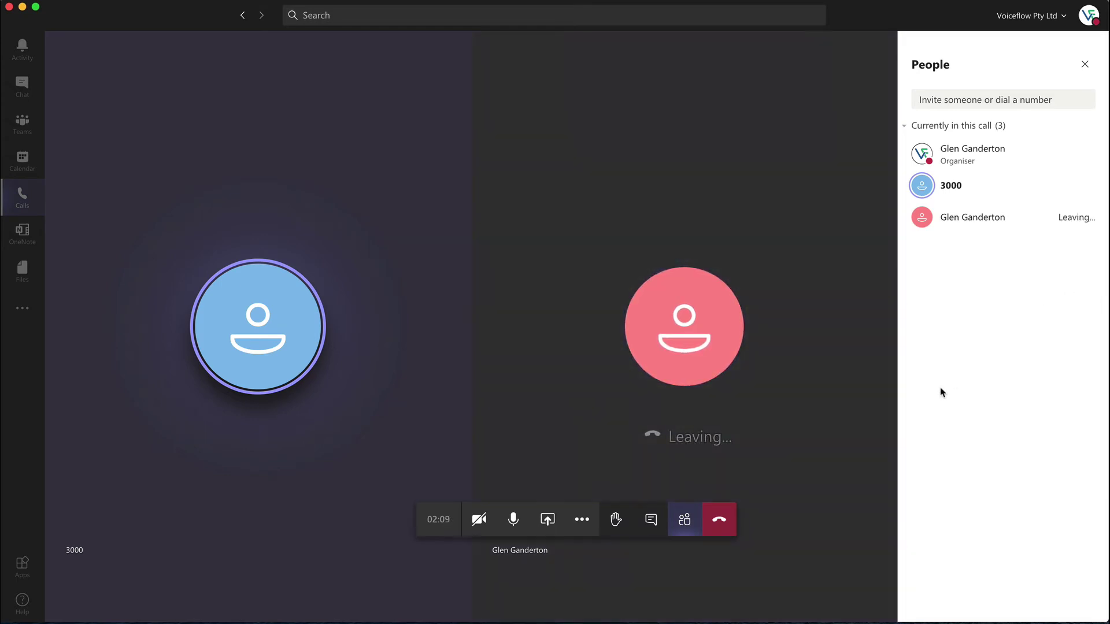
click(651, 523)
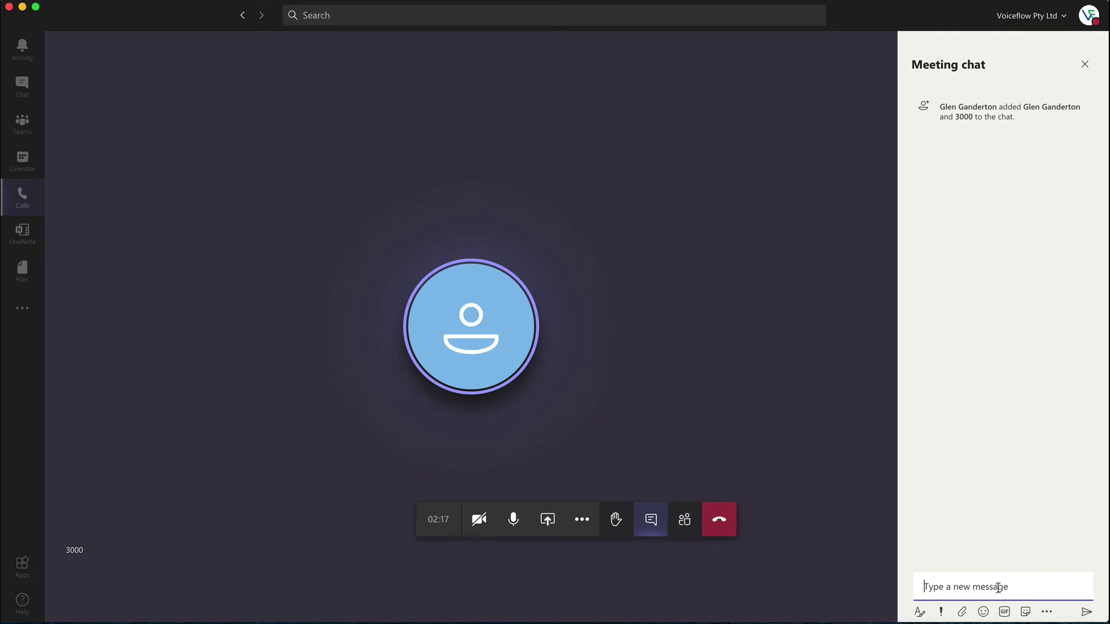
Step: Send 'Hello' in the meeting chat and hang up the 3000 call
text(Hello)
key(Return)
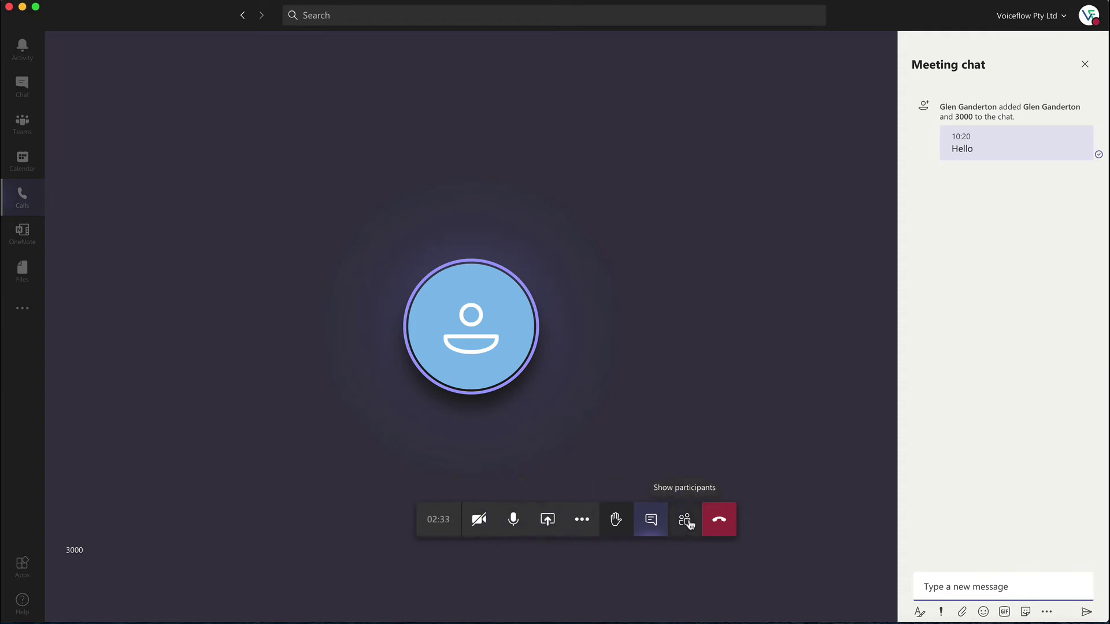
click(718, 519)
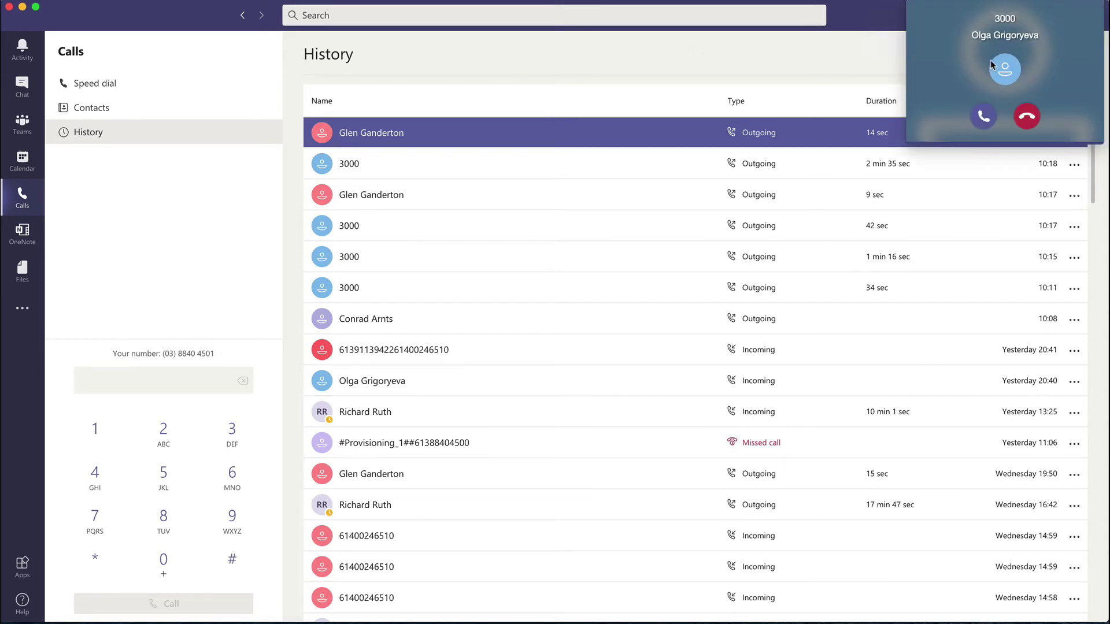
Step: Answer the incoming call, end it, and return to the Speed dial list
click(984, 117)
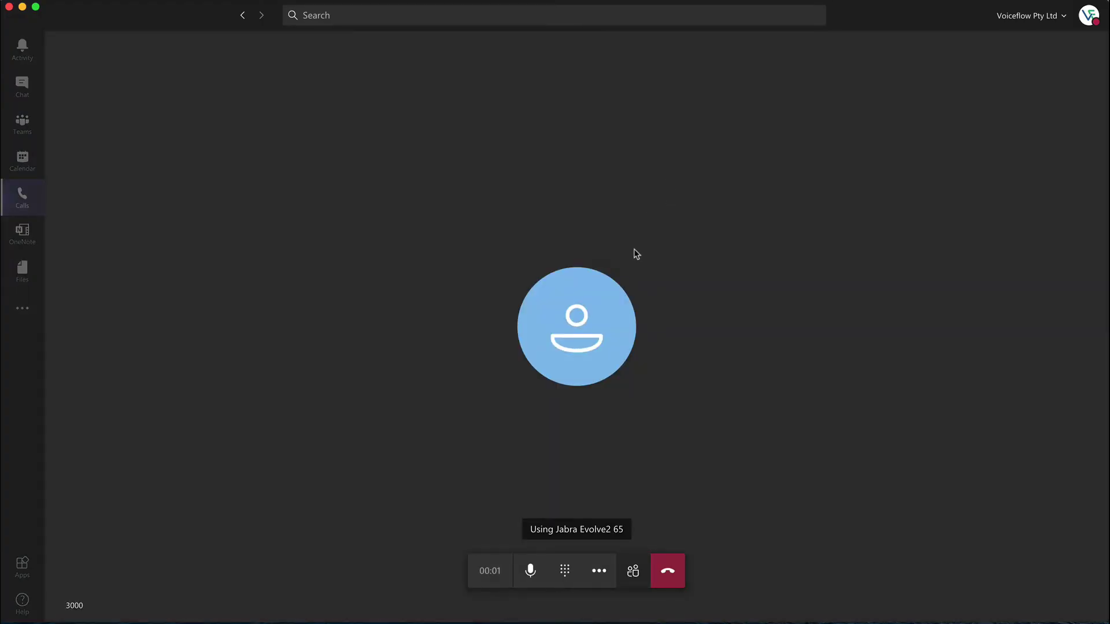
click(667, 573)
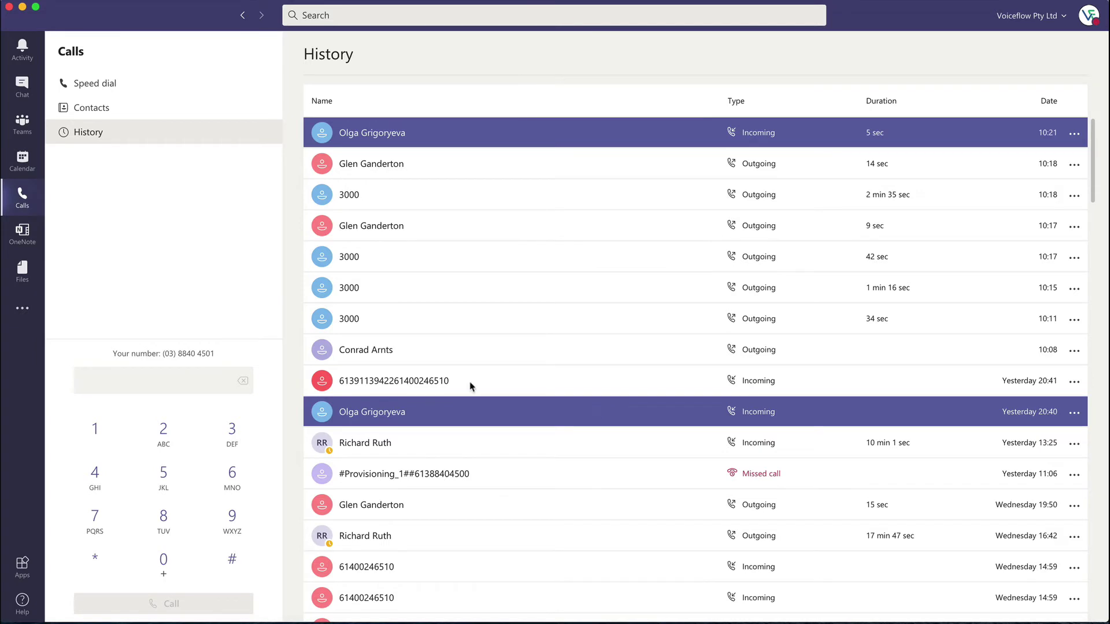
click(107, 84)
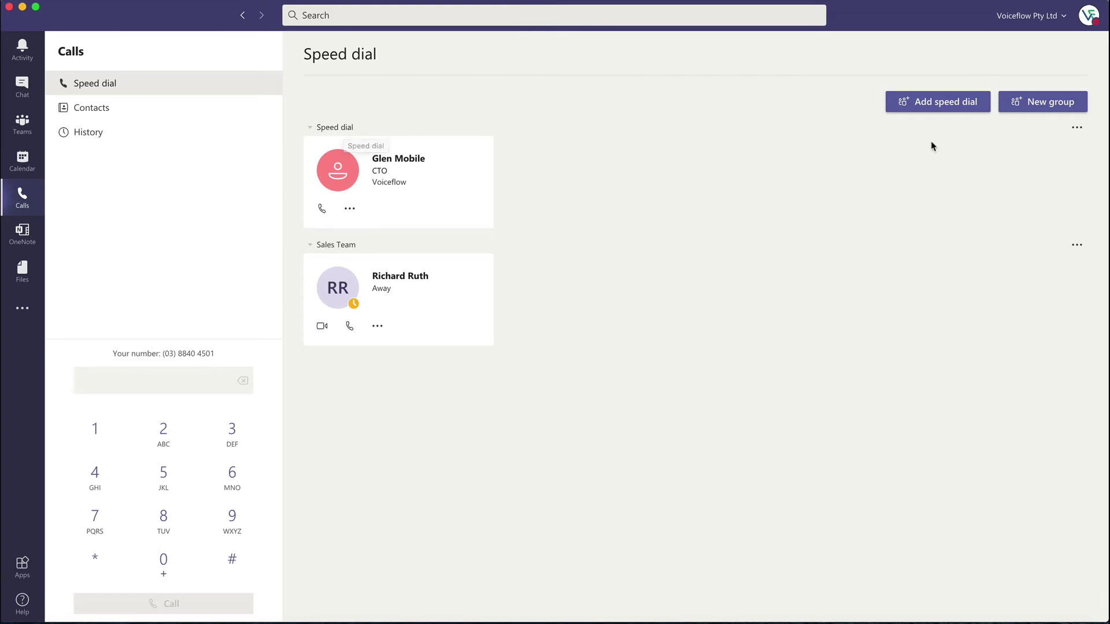
click(949, 106)
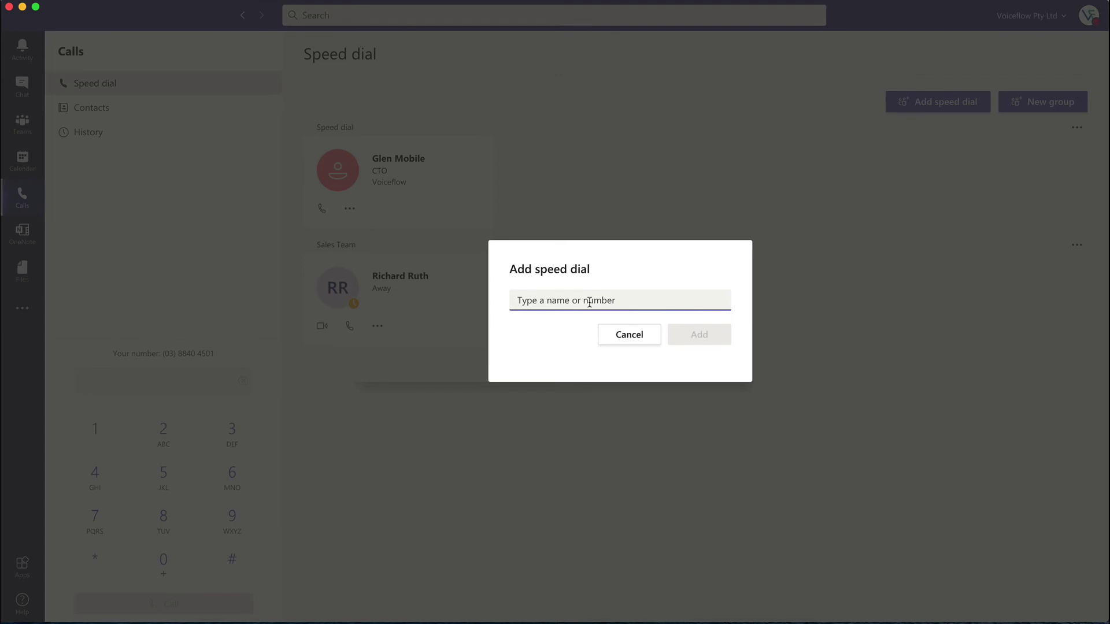
text(a)
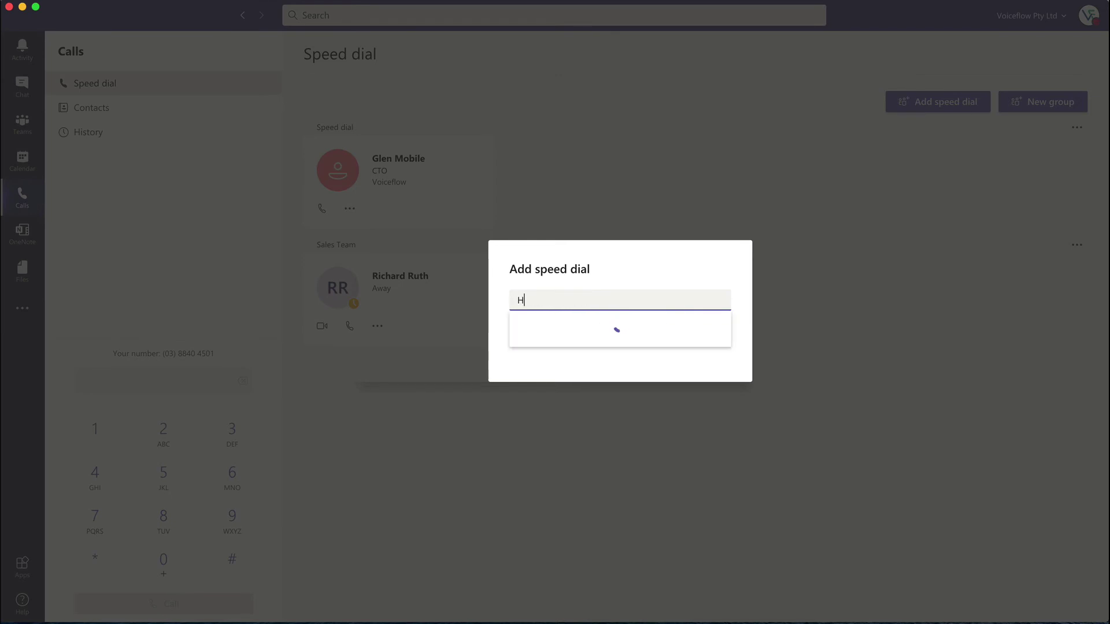
key(BackSpace)
text(Hot Desk)
click(636, 270)
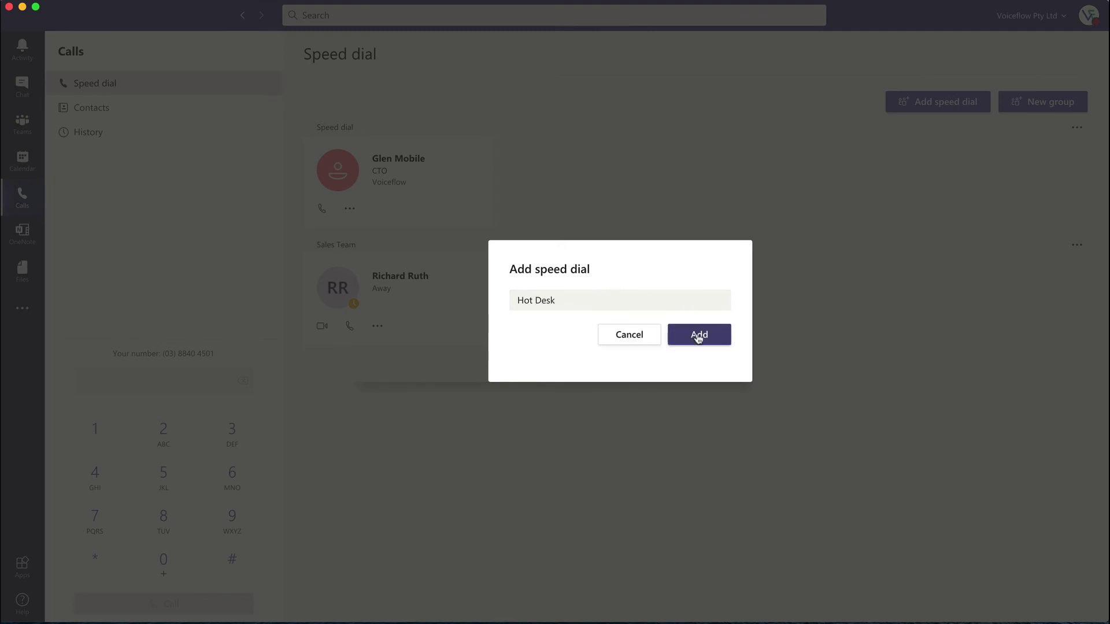
click(699, 337)
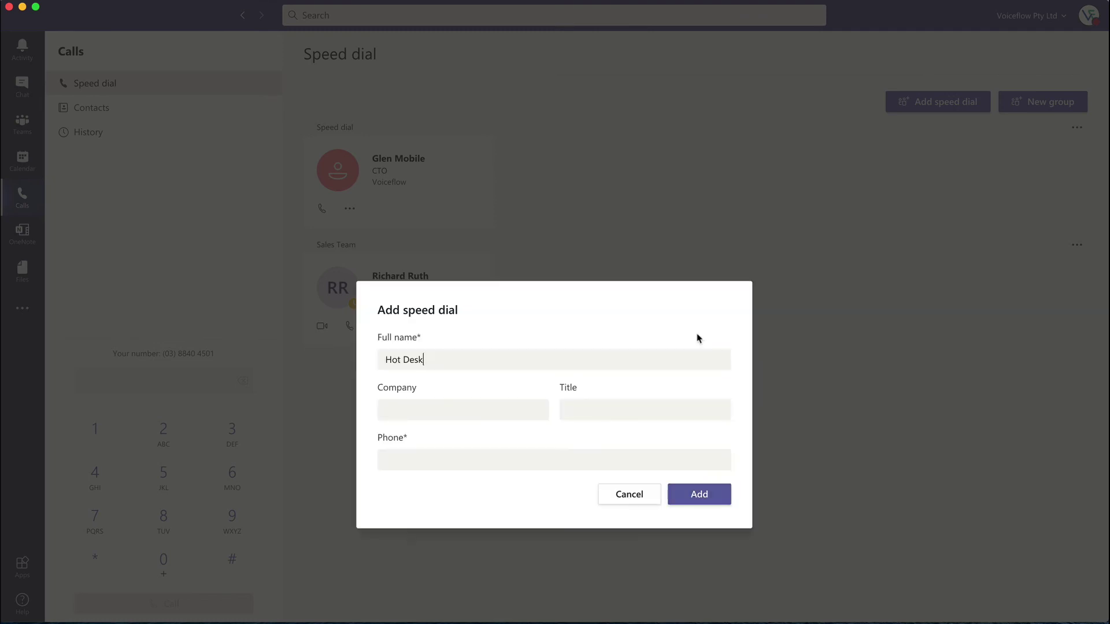
click(451, 455)
text(3001)
click(442, 409)
text(Voiceflow)
click(696, 490)
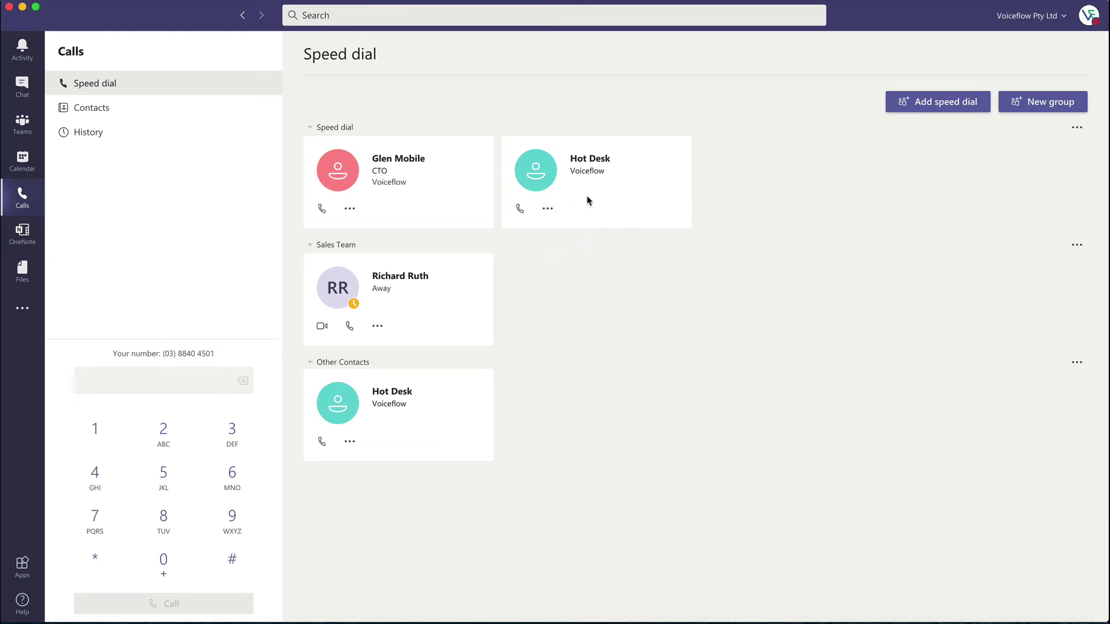
Step: Make a brief speed-dial call to Hot Desk, hang up, and dismiss the feedback prompt
click(519, 210)
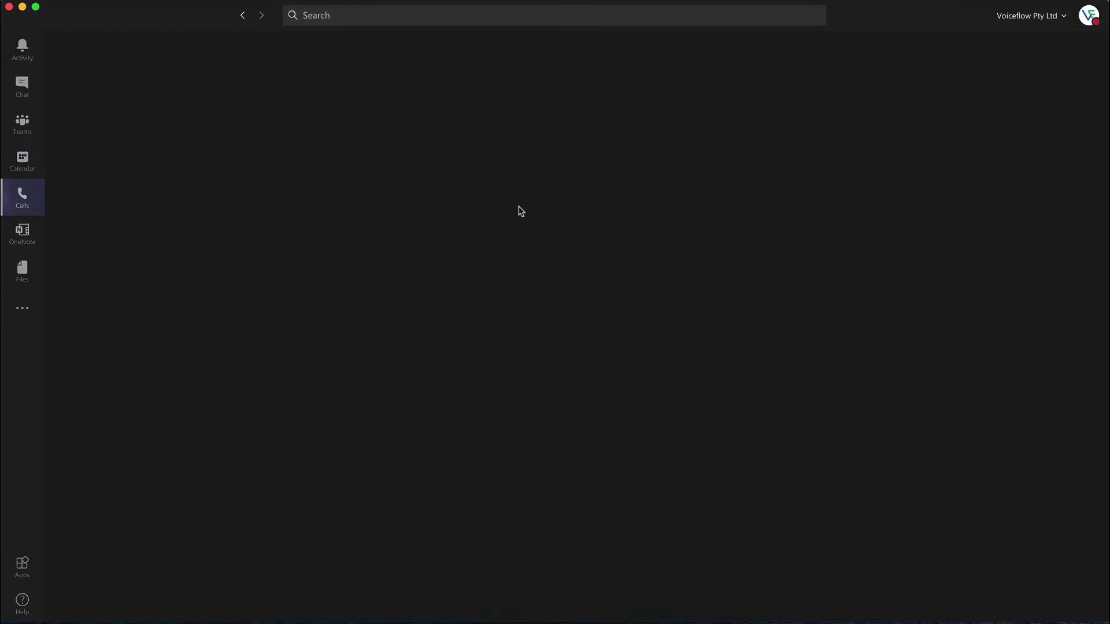
click(653, 574)
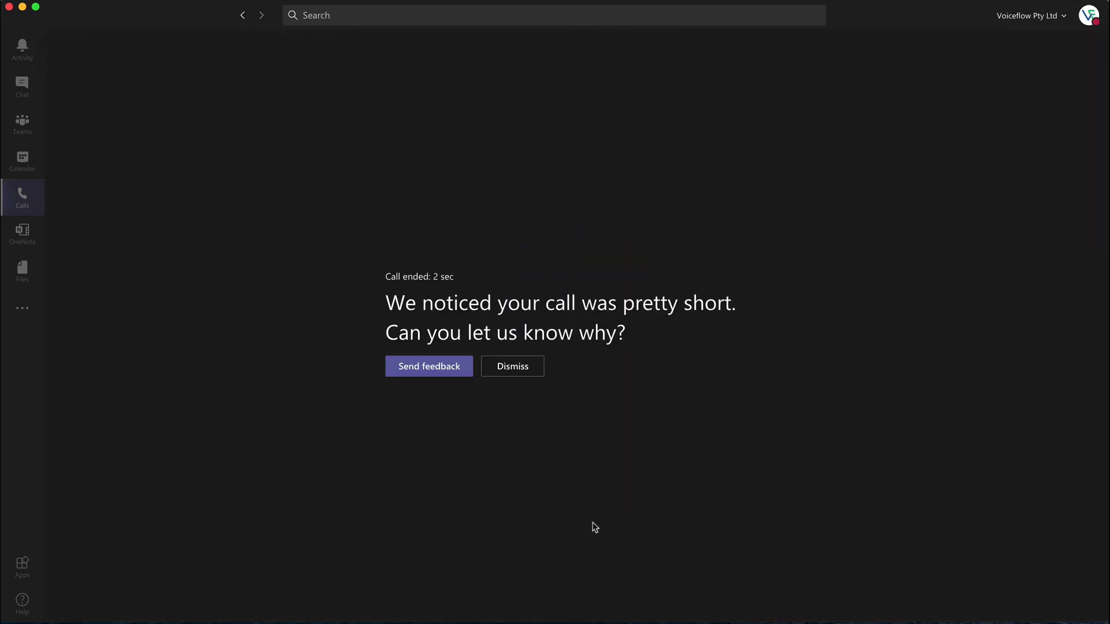
click(519, 375)
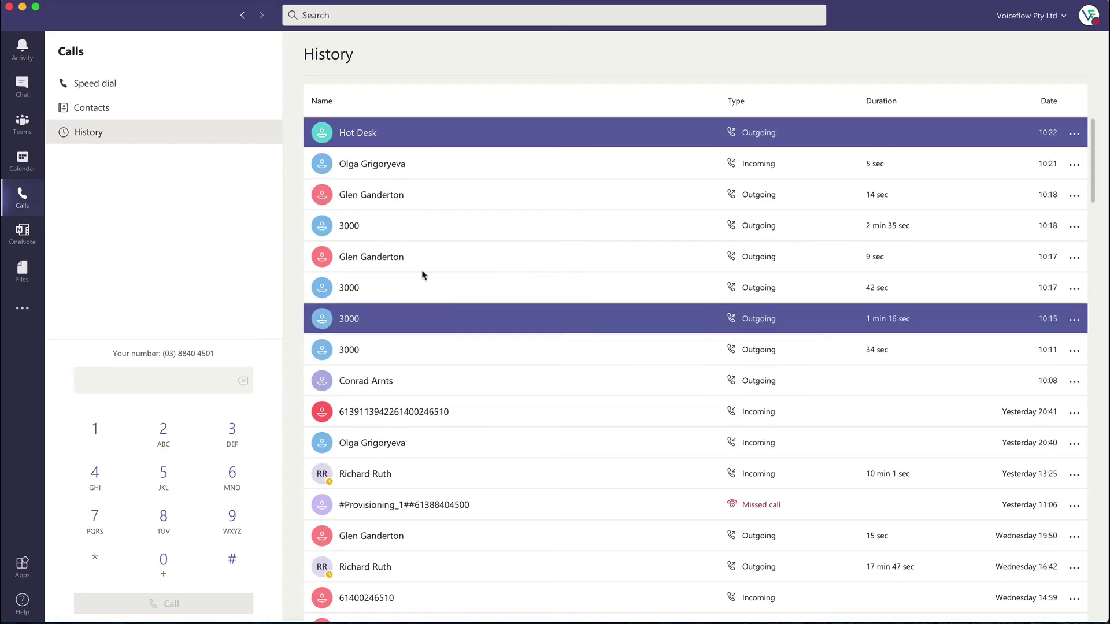
click(161, 87)
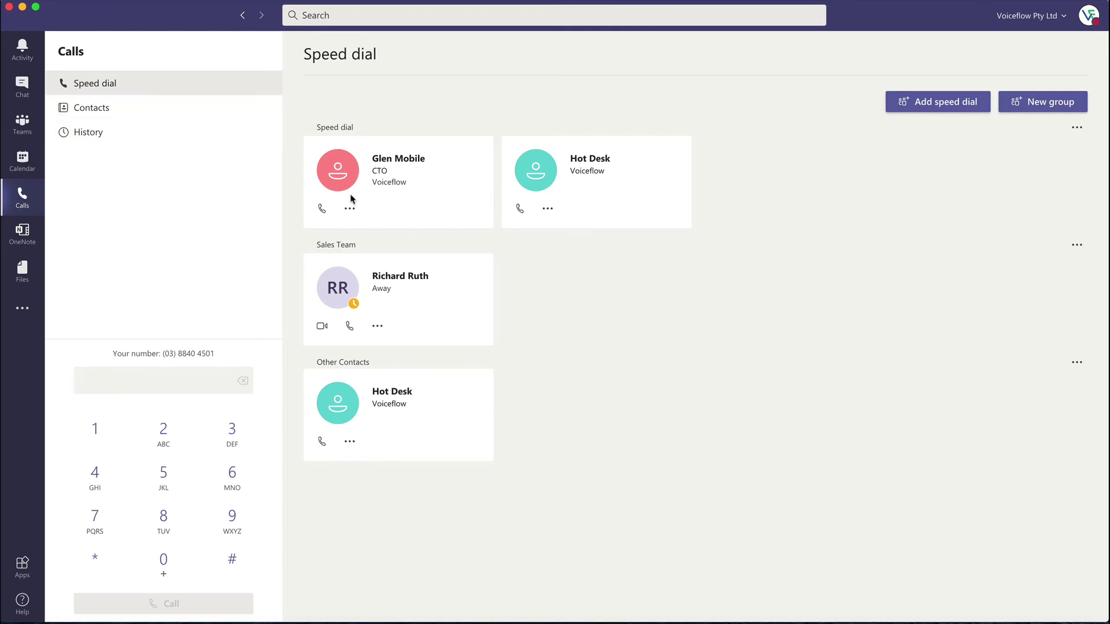
Step: Open the CTO's contact form without saving, then make a brief call to the CTO's mobile
click(349, 209)
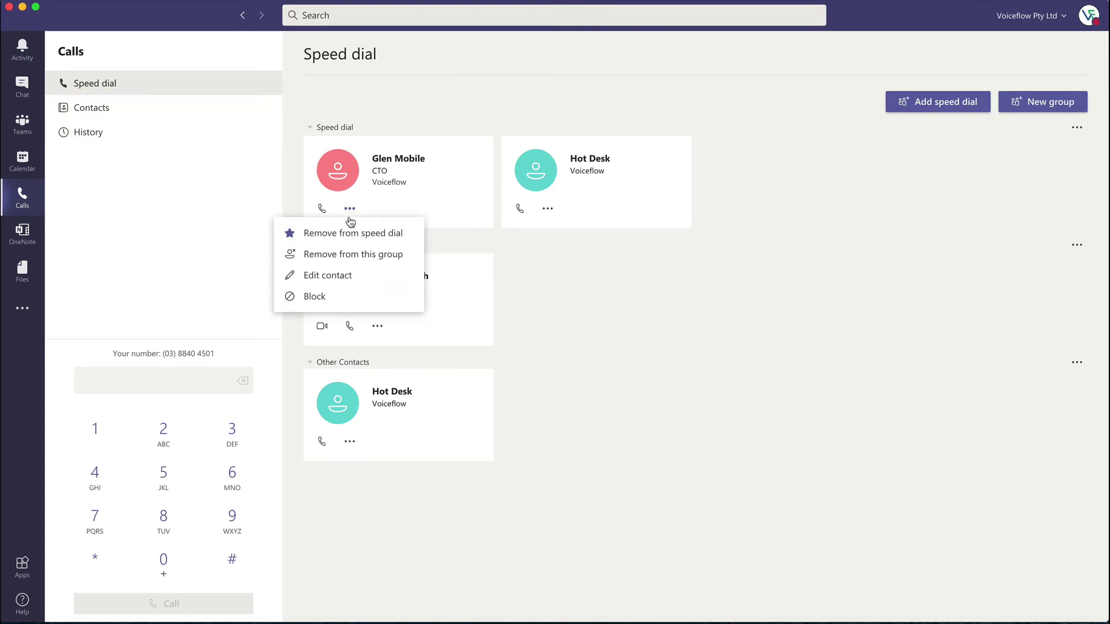
click(346, 275)
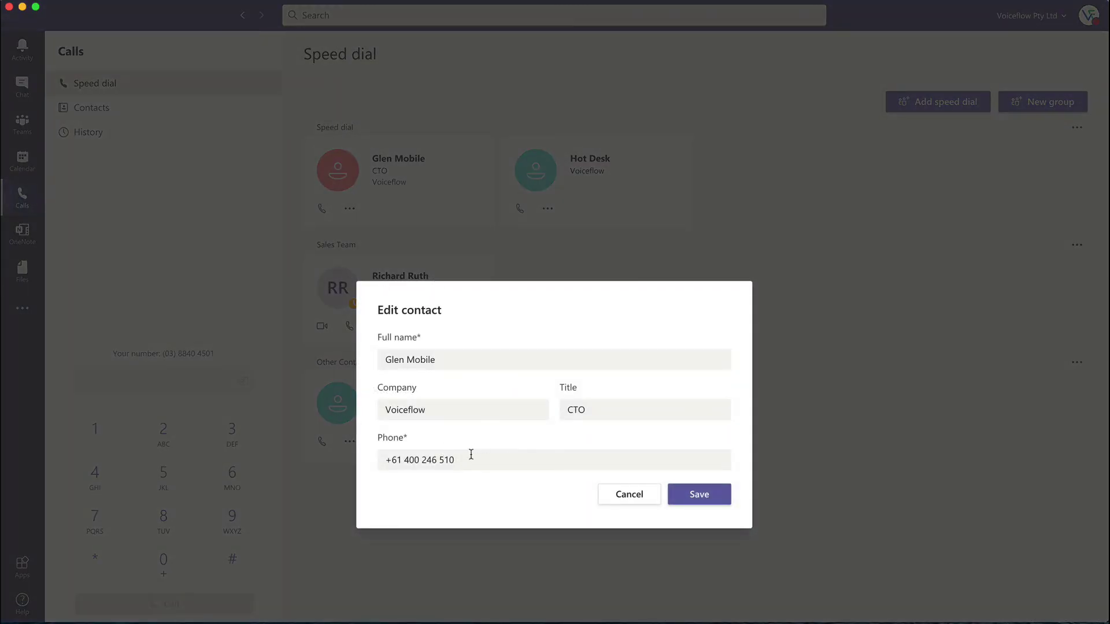
click(642, 495)
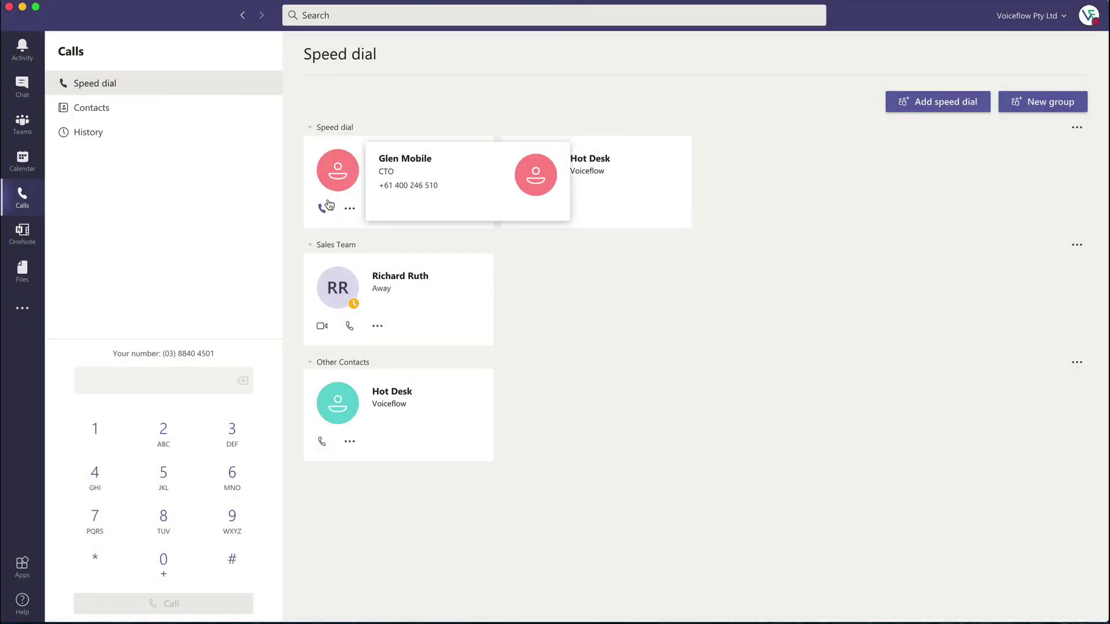
mouse_move(335, 185)
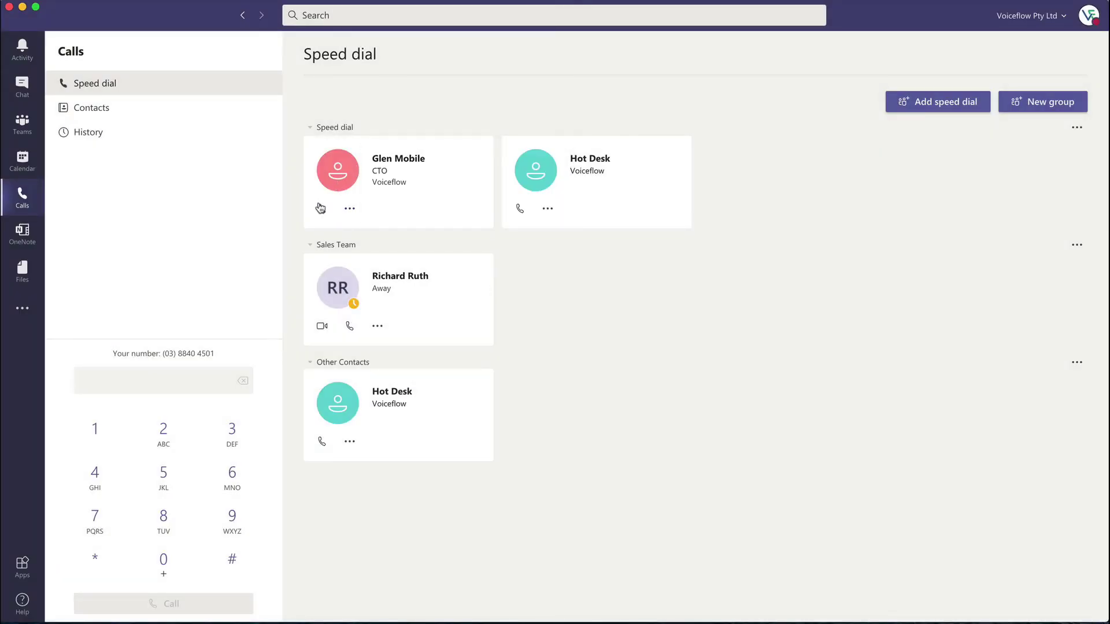
click(322, 209)
click(660, 561)
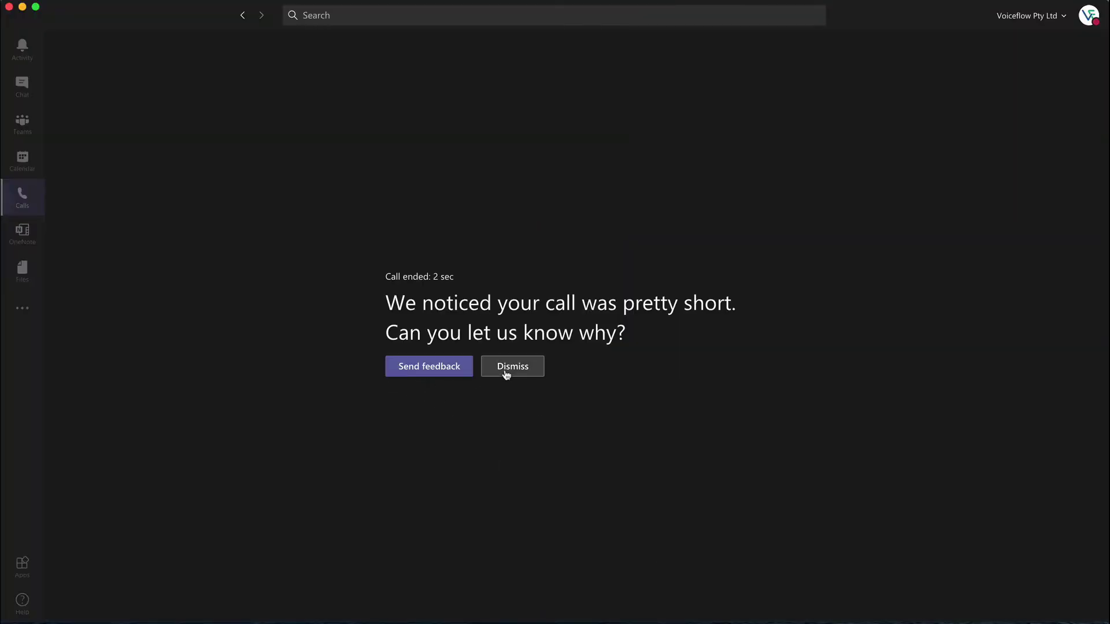
click(505, 372)
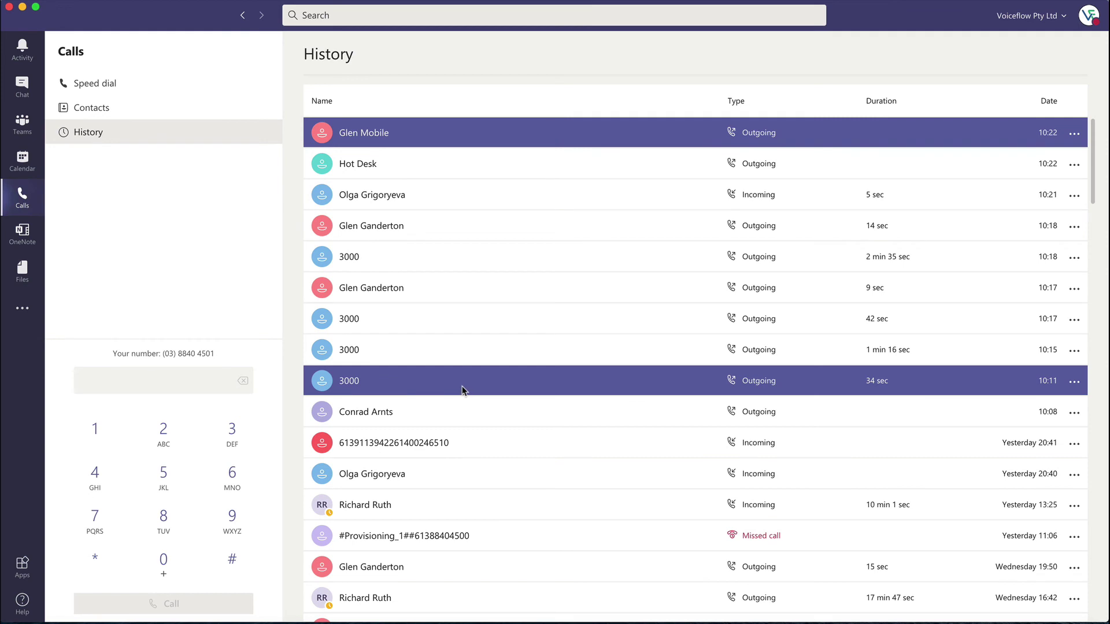
click(120, 89)
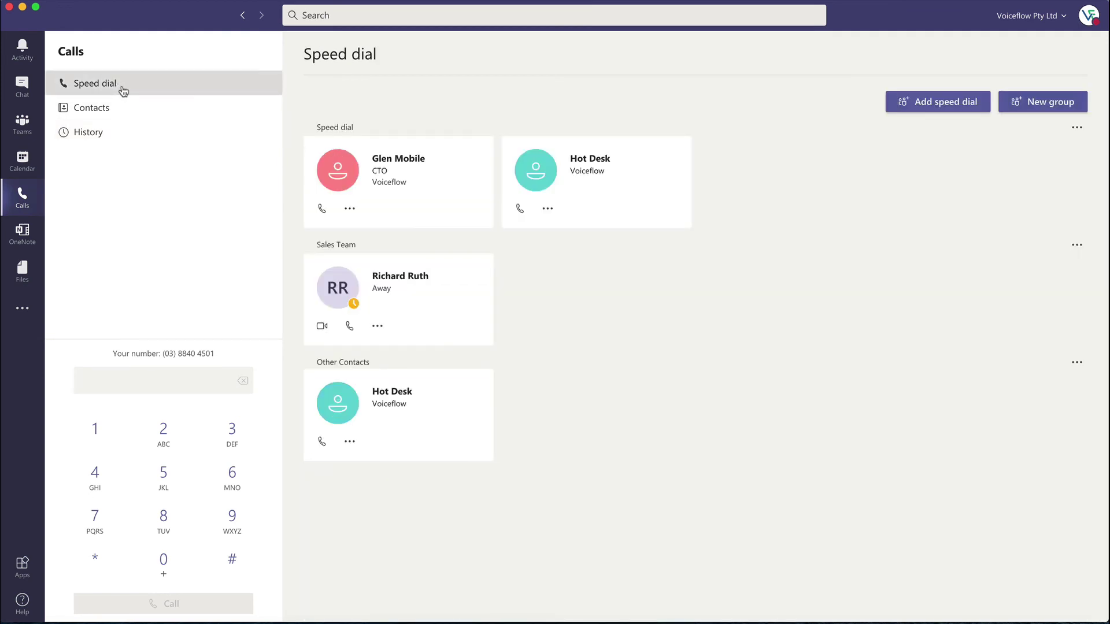
Step: Remove Hot Desk from the Other Contacts group on the Speed dial page
click(119, 106)
click(123, 88)
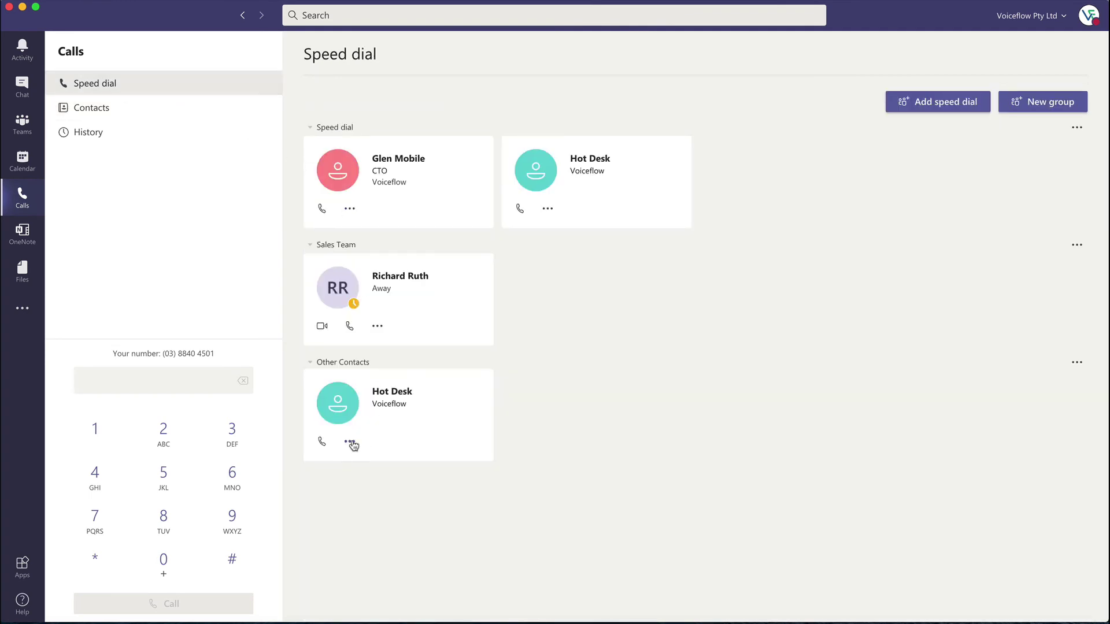
click(350, 444)
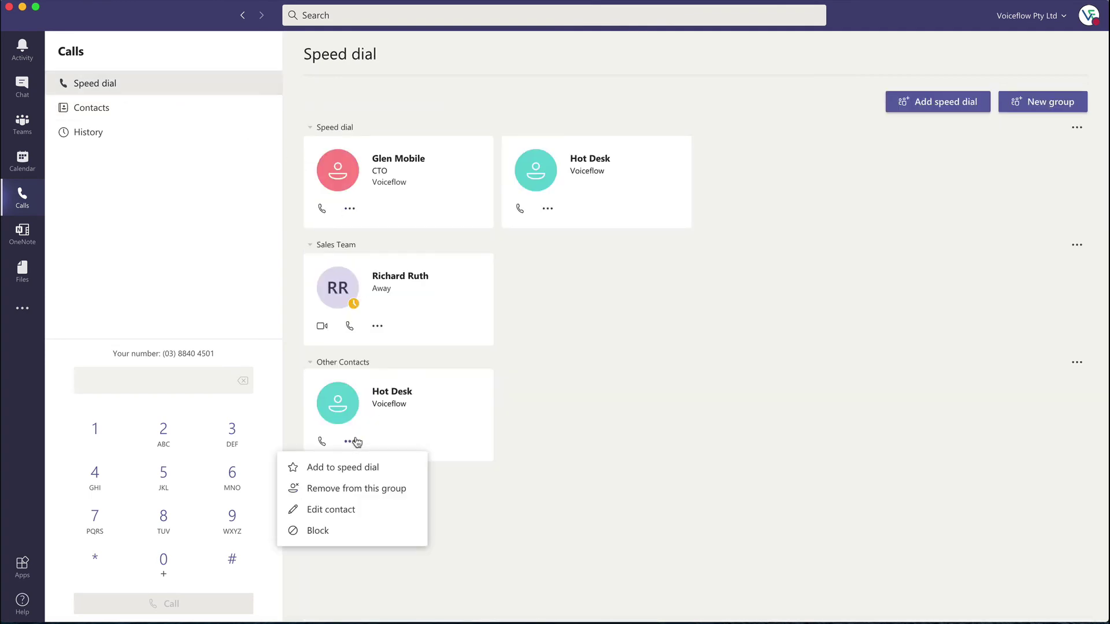
click(352, 490)
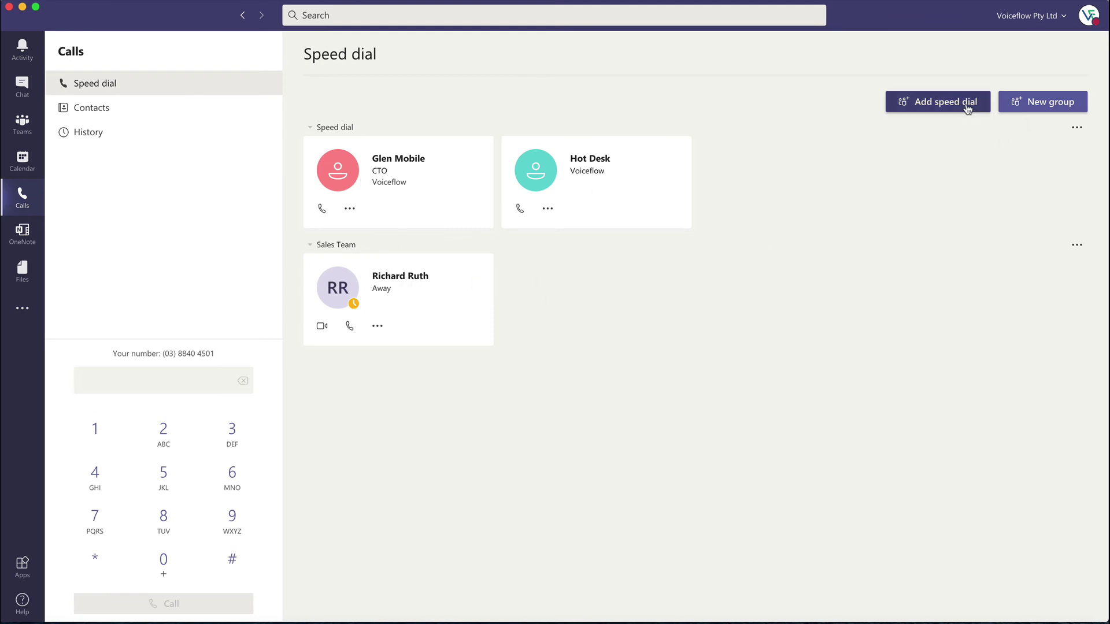
Step: Create a new contact group named 'Engineering'
click(1017, 106)
click(605, 313)
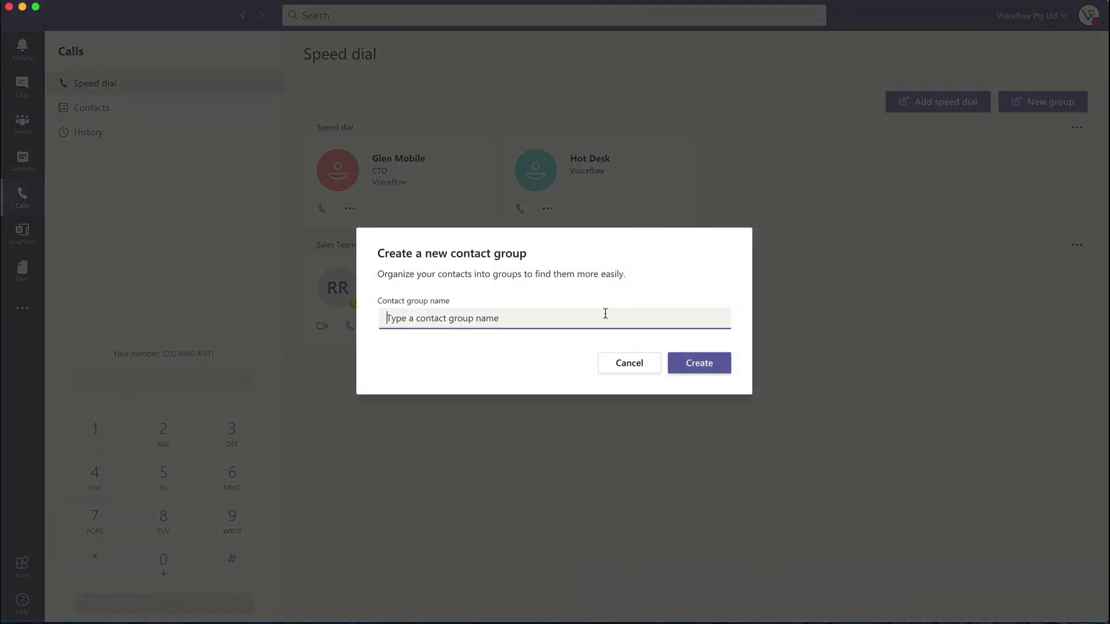
text(Engineeri)
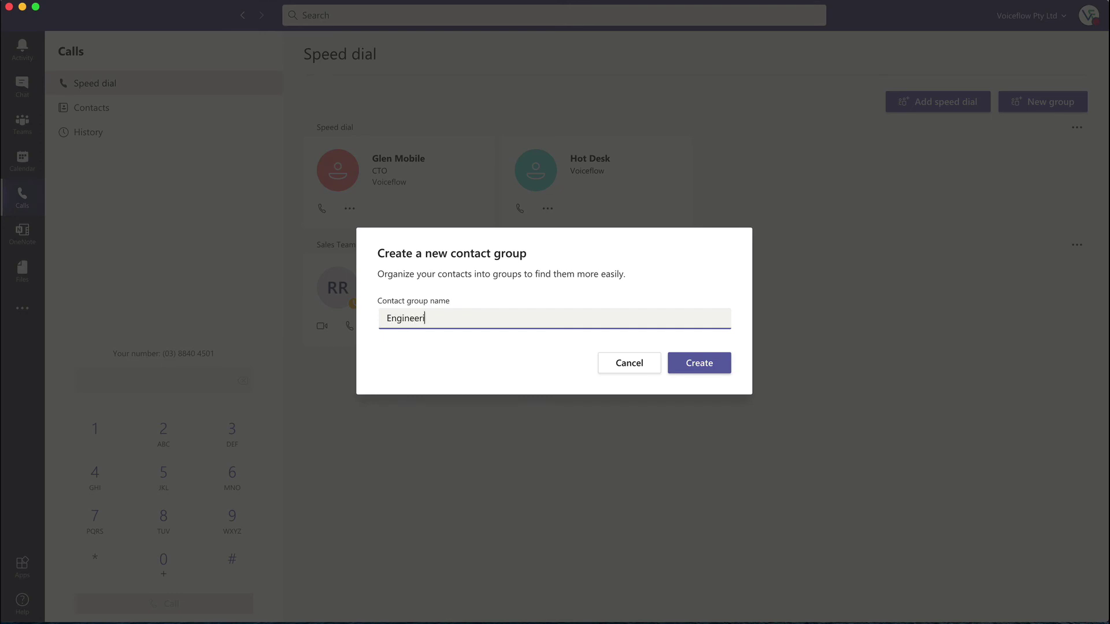
text(gn)
click(701, 367)
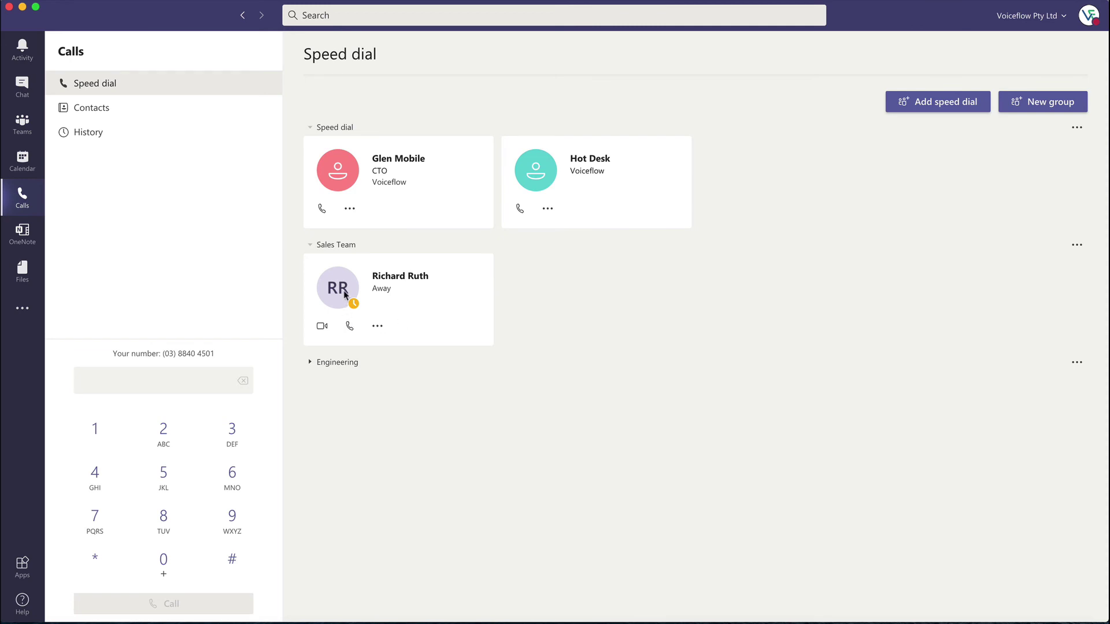
mouse_move(346, 293)
click(377, 327)
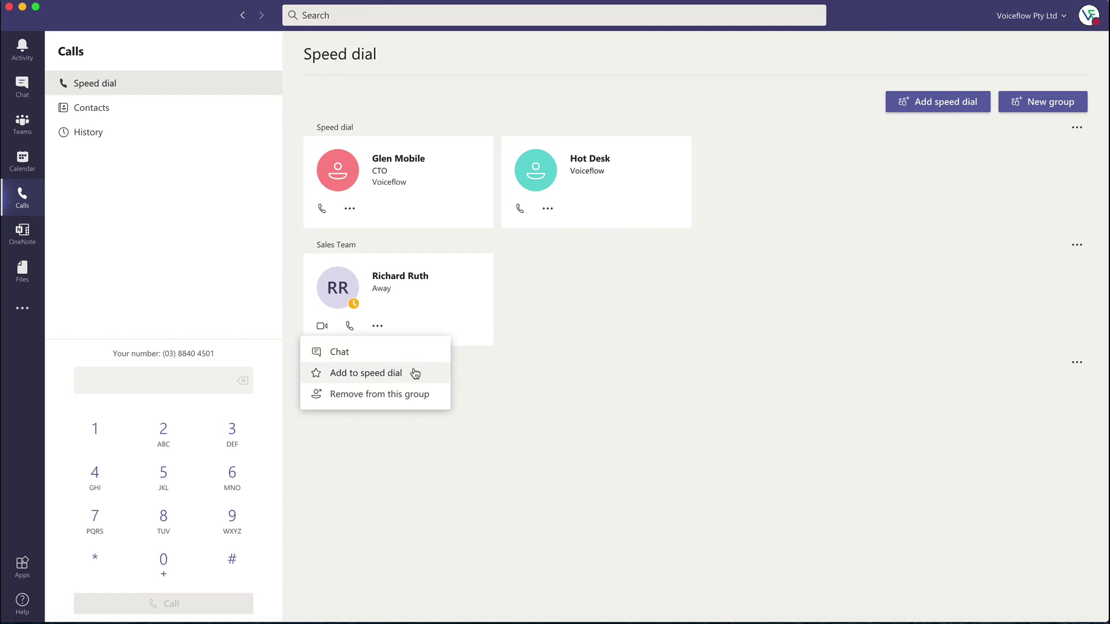
Step: Remove the colleague from Sales Team, add them to Engineering by name search, and open Contacts
click(413, 394)
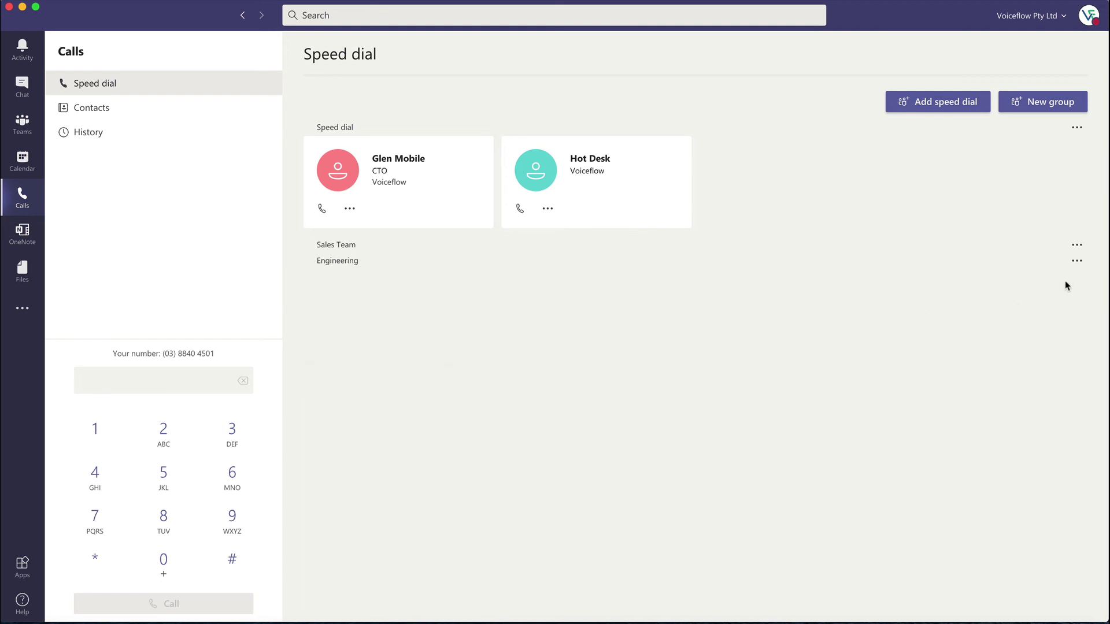
click(1077, 261)
click(1067, 284)
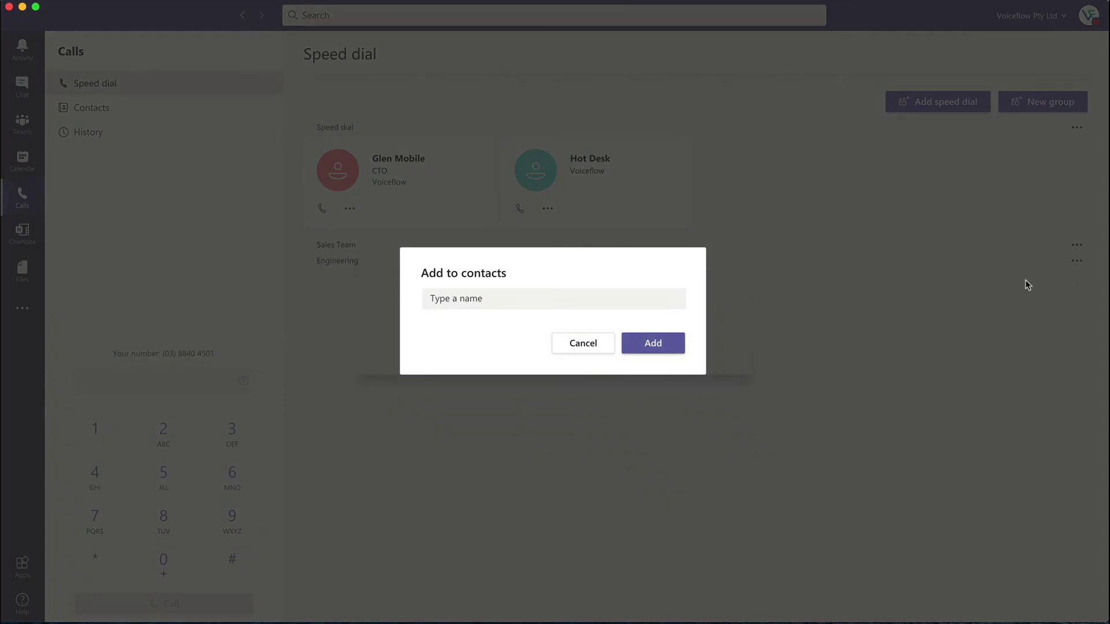
click(609, 297)
text(Rich)
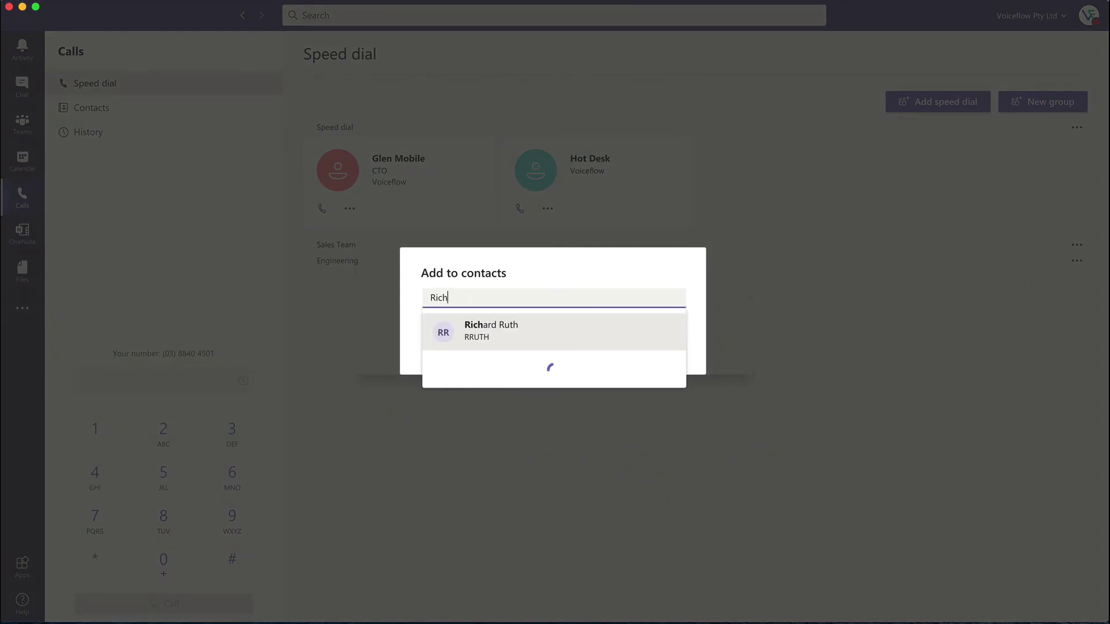
click(511, 325)
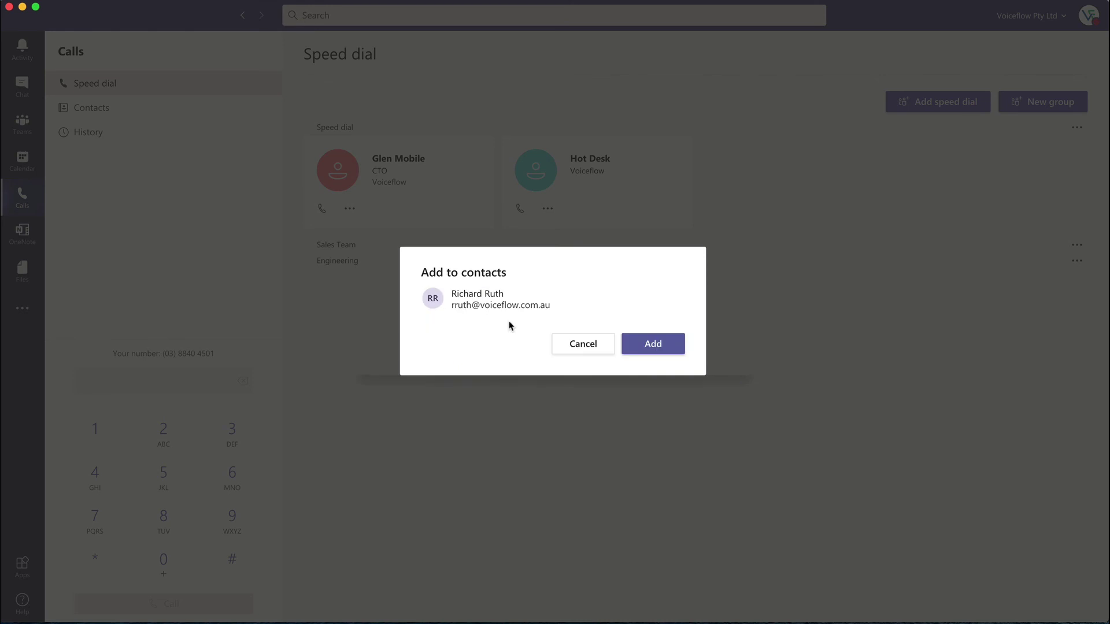
click(646, 344)
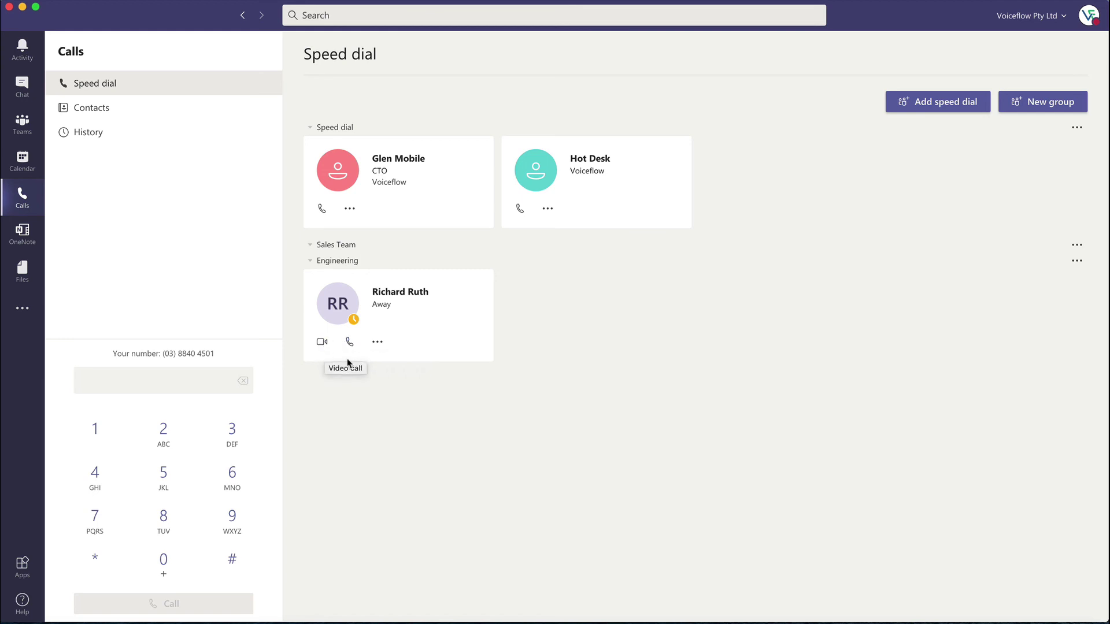
click(131, 111)
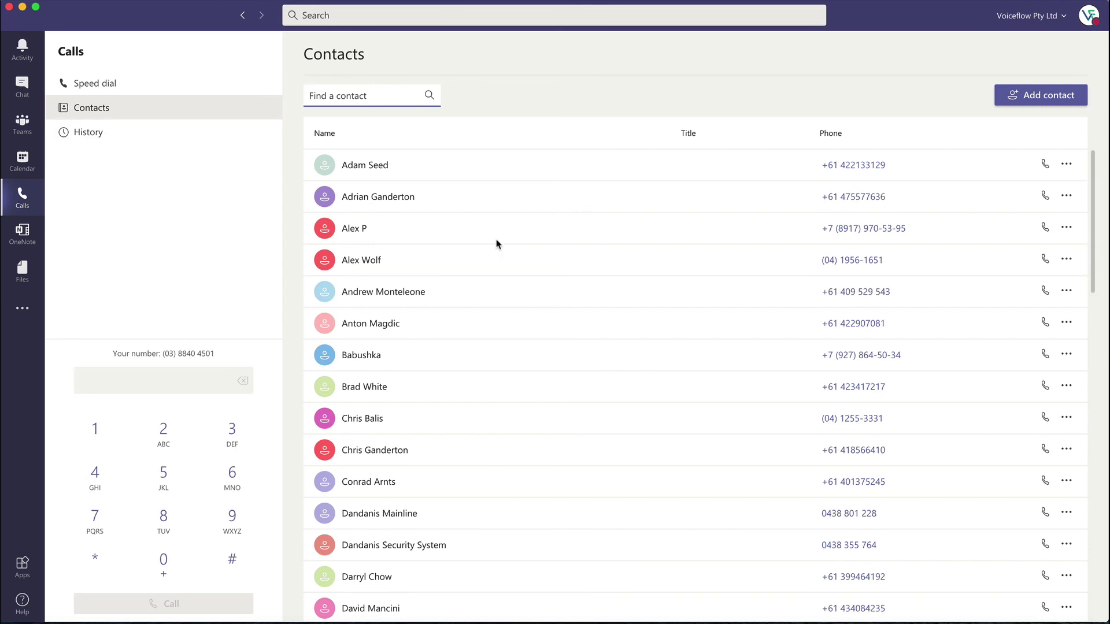
Step: Search contacts by a name, clear the search, then view call History and a call entry's options
text(Olga)
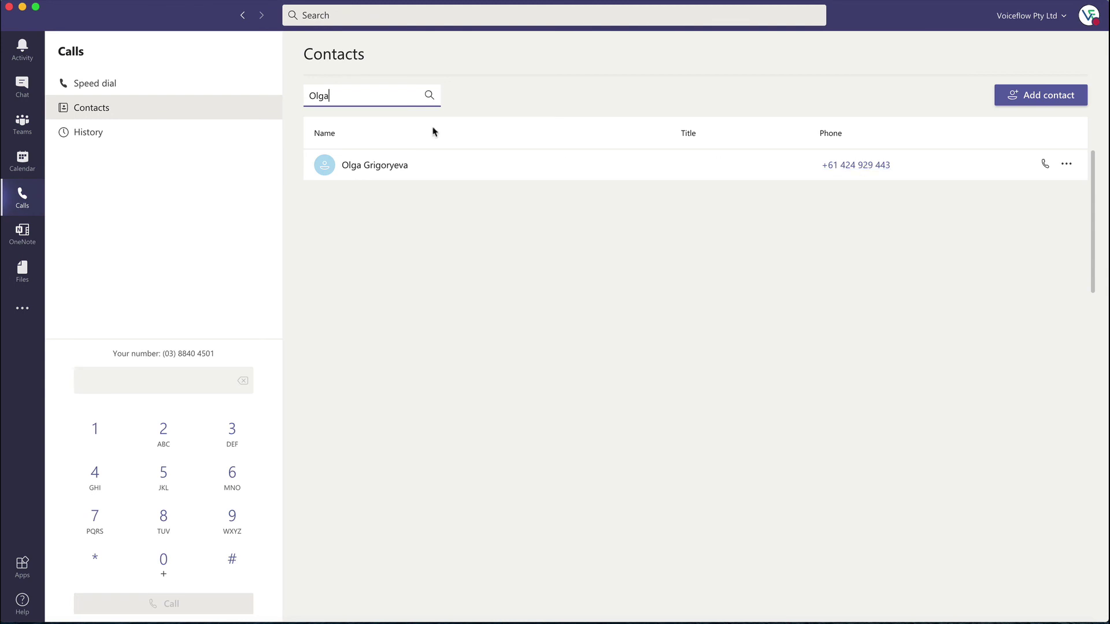
key(BackSpace)
key(BackSpace)
key(BackSpace)
key(BackSpace)
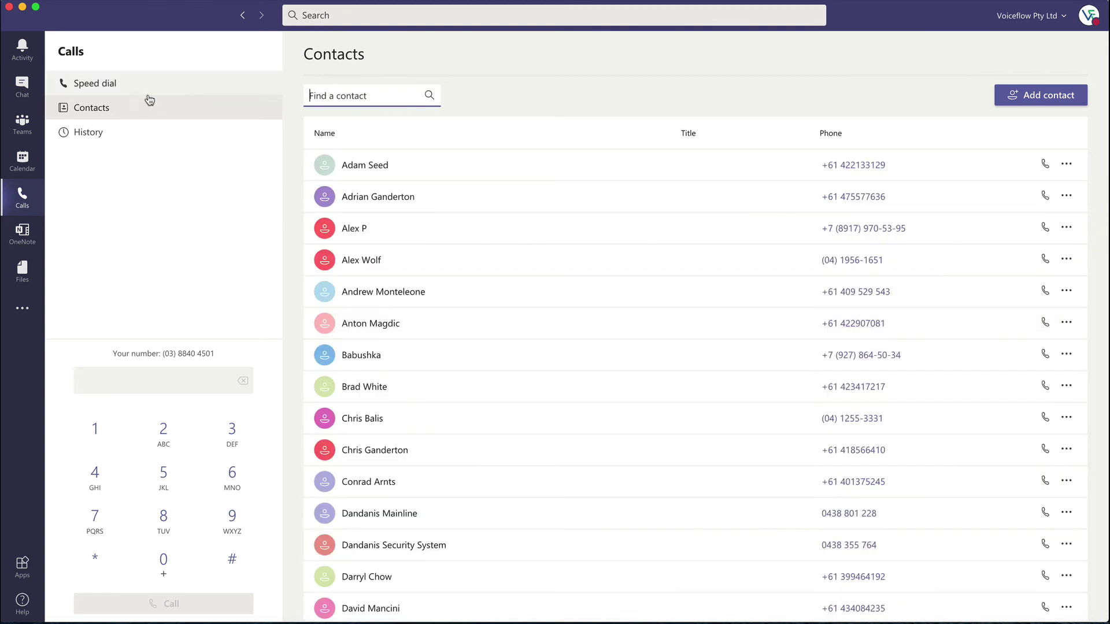
click(135, 133)
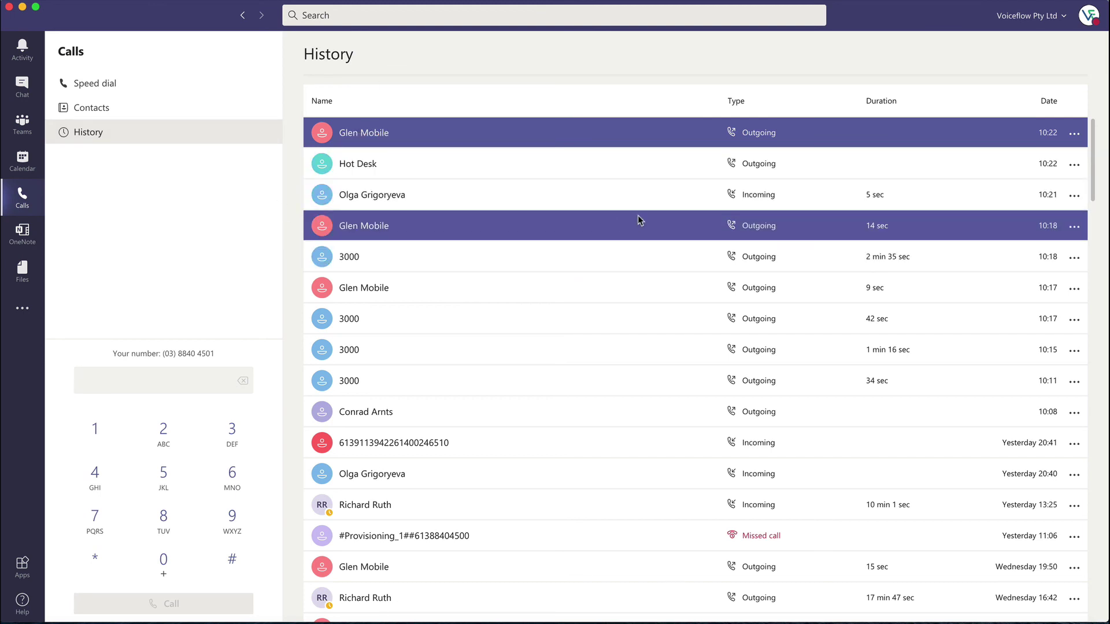
click(1074, 166)
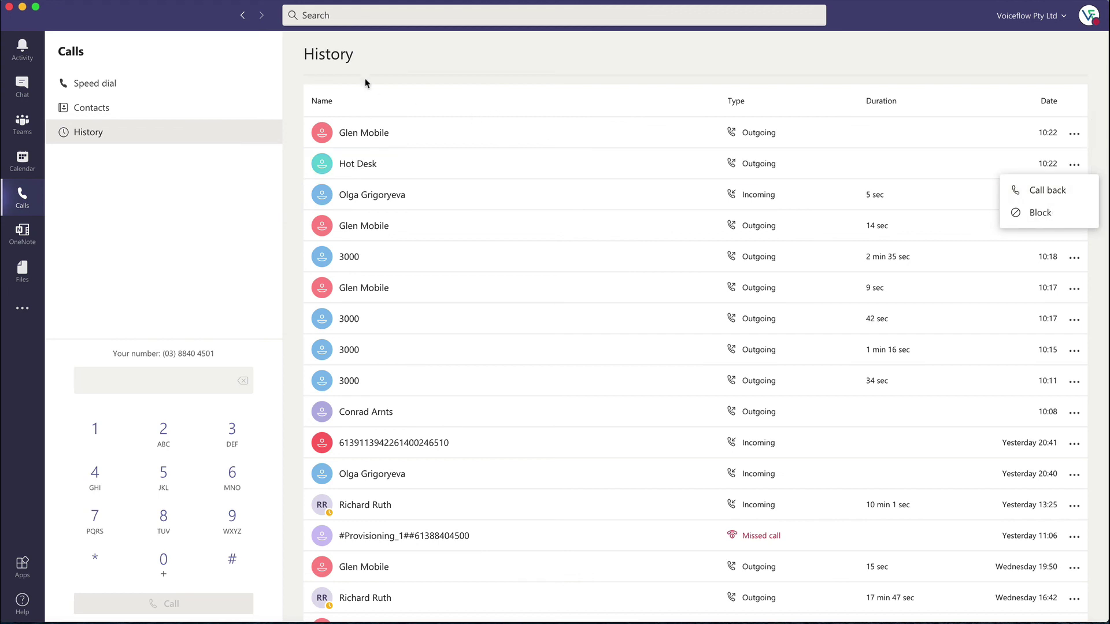
click(377, 59)
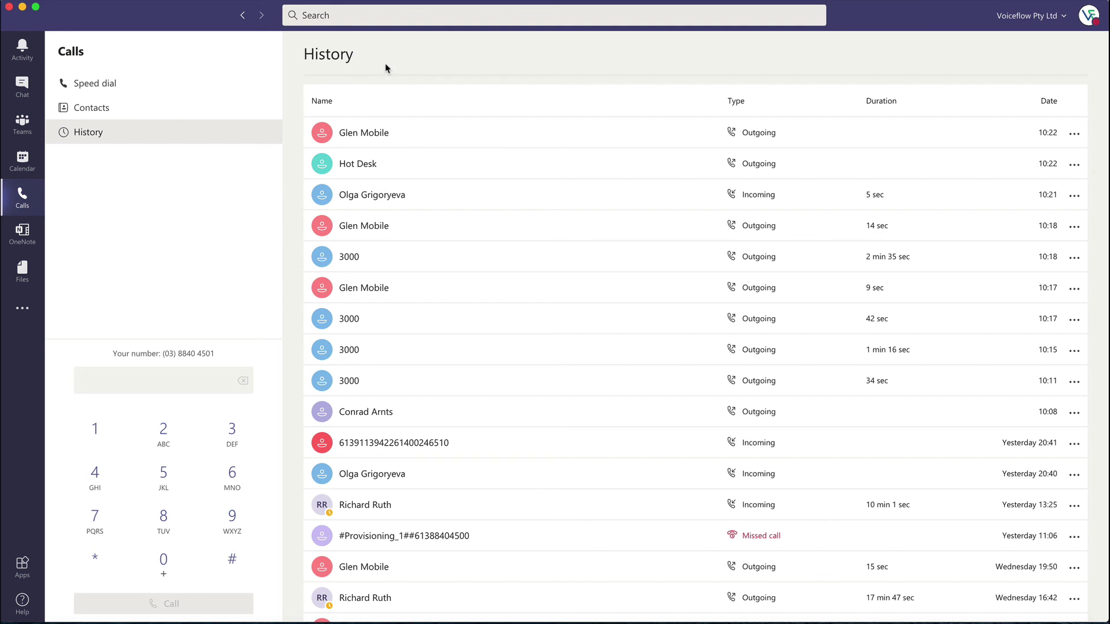